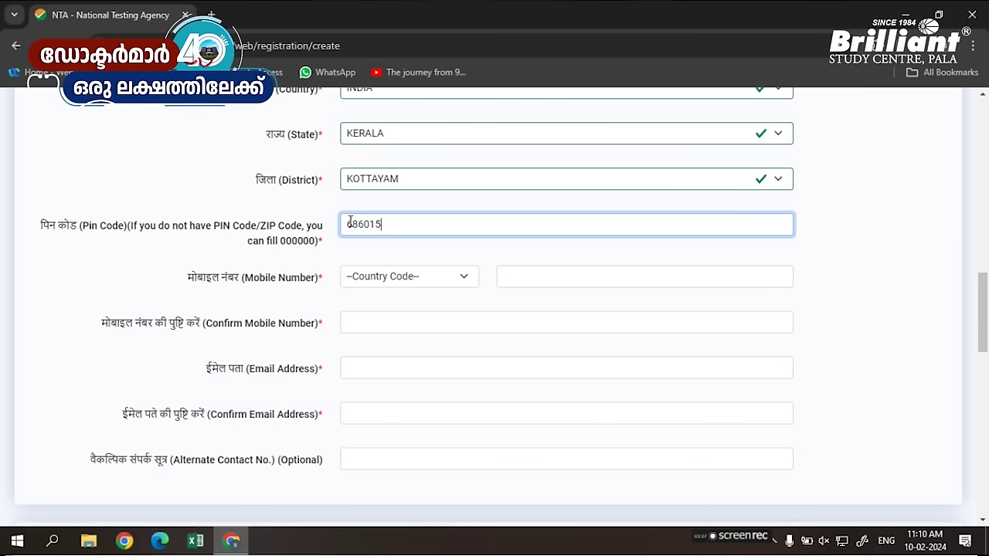
# - Enter the candidate's mobile number and type the e-mail address into Confirm Email
pyautogui.click(522, 282)
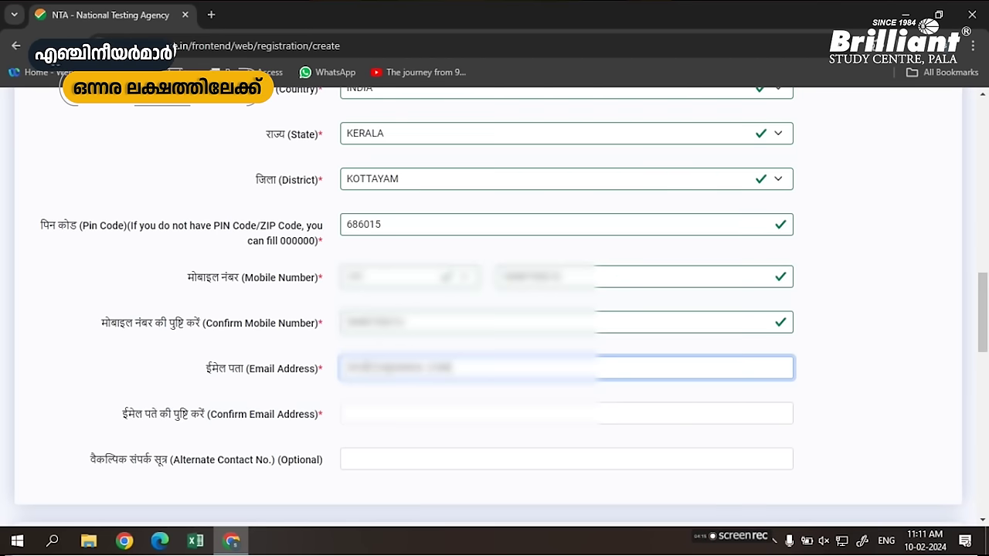
pyautogui.click(566, 414)
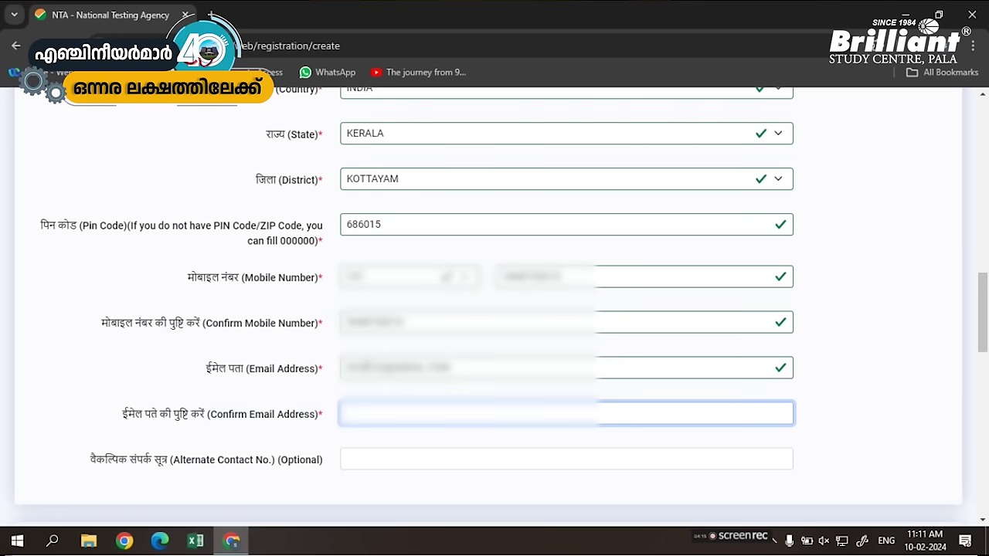
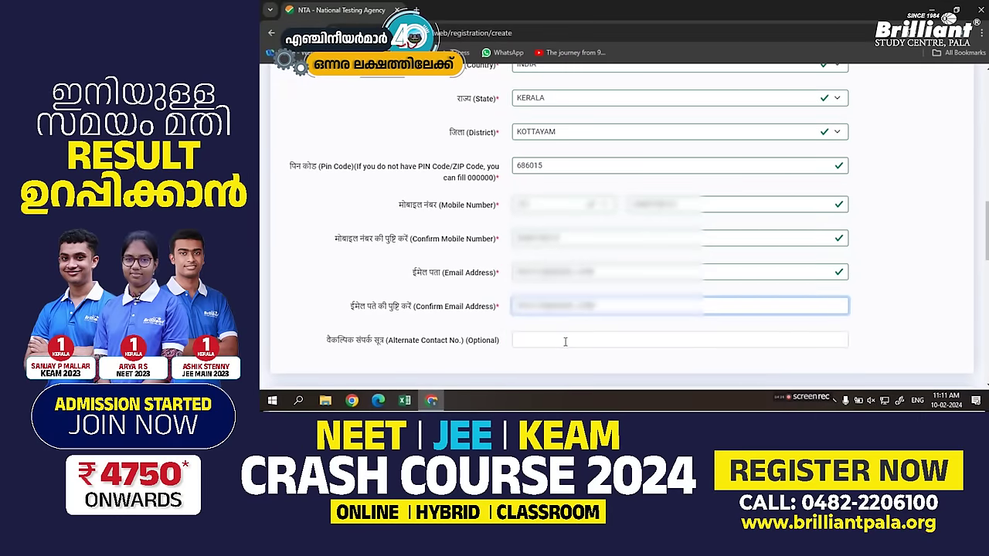
# - Enter the candidate's alternate contact number in Alternate Contact No
pyautogui.click(414, 462)
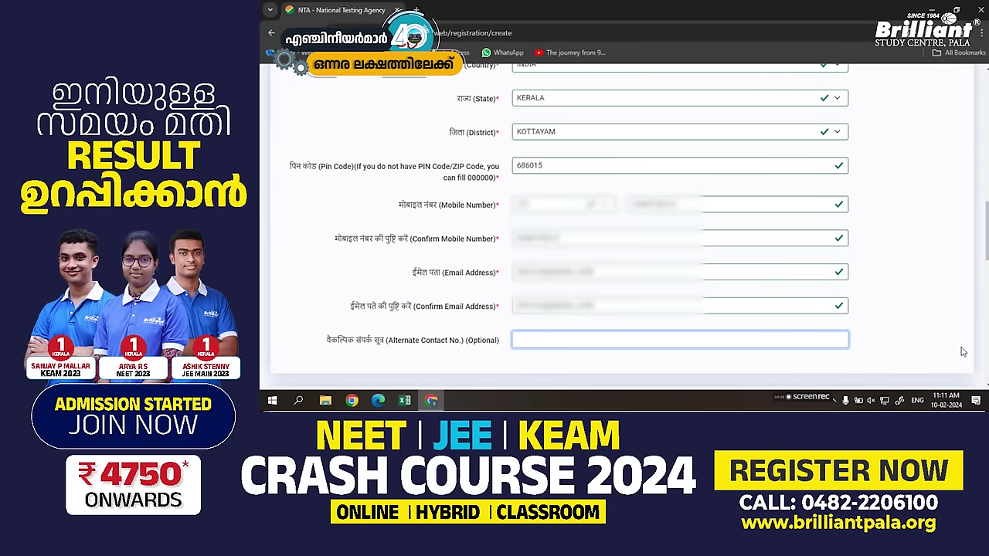
pyautogui.scroll(-2, 618, 231)
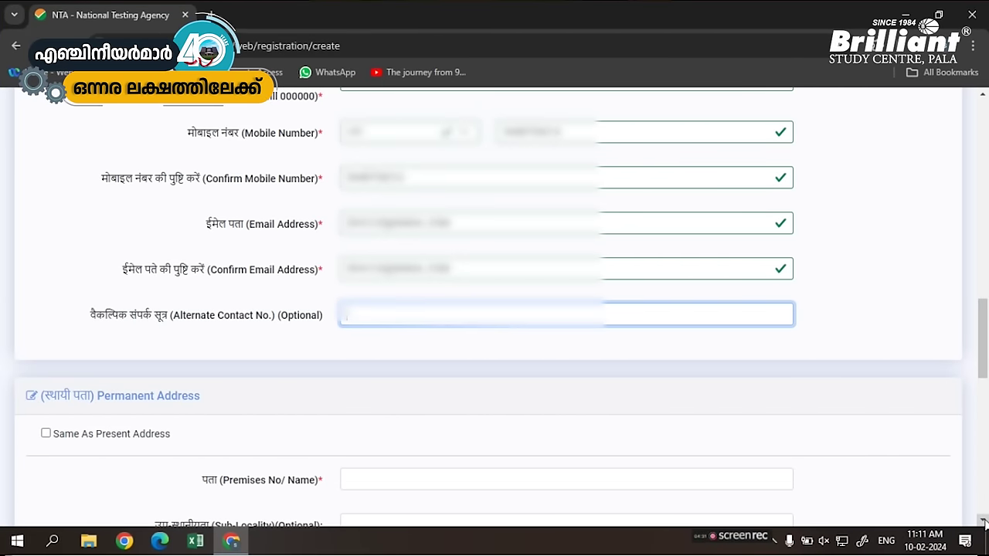
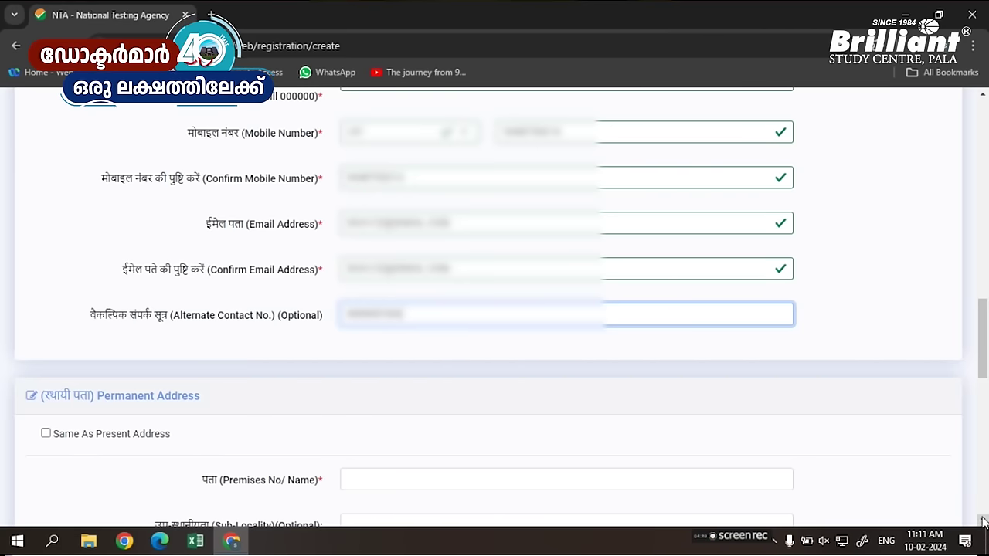
# - Tick 'Same As Present Address' under Permanent Address and scroll down to Choose Password
pyautogui.scroll(-3, 982, 524)
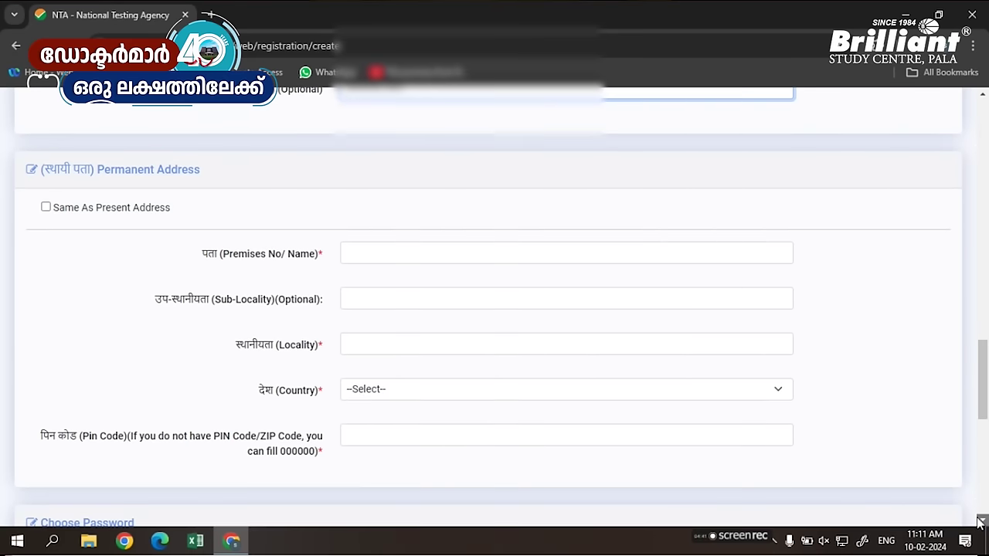
pyautogui.moveTo(56, 252); pyautogui.dragTo(45, 214)
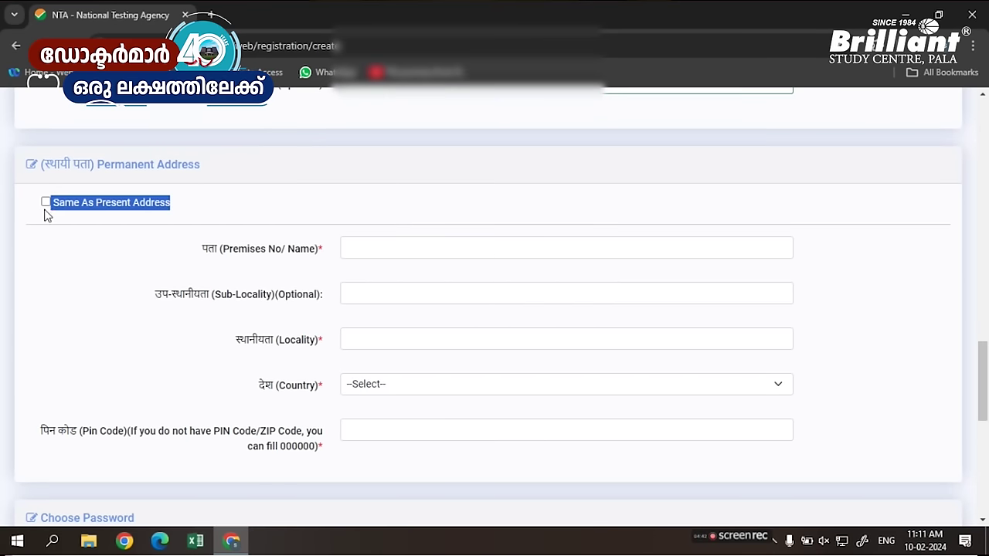
pyautogui.click(46, 202)
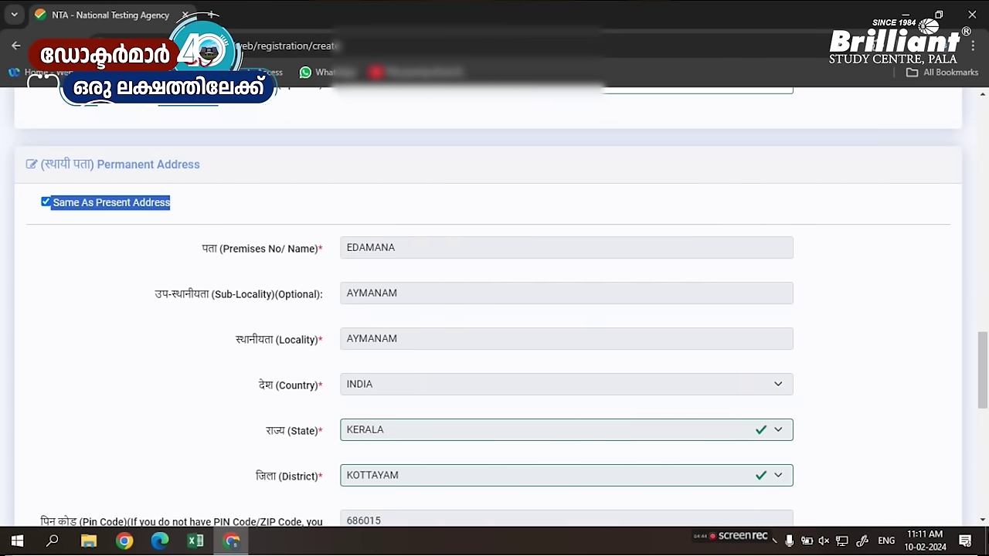
pyautogui.scroll(-3, 984, 526)
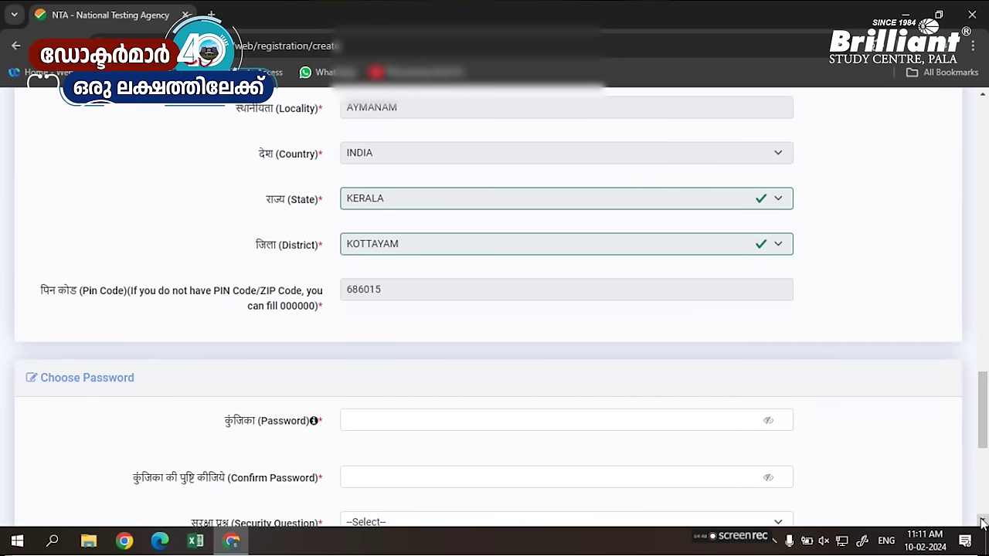
pyautogui.scroll(-3, 983, 522)
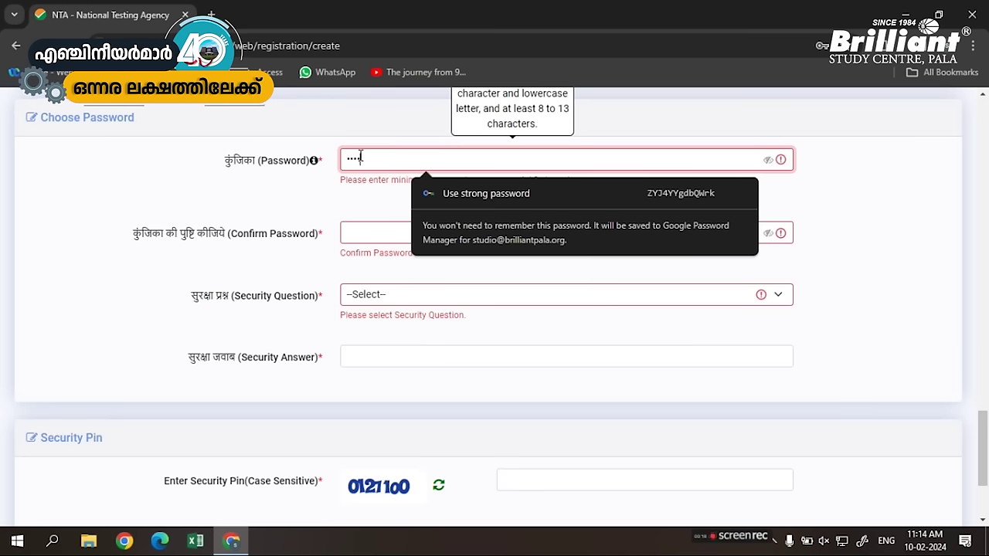
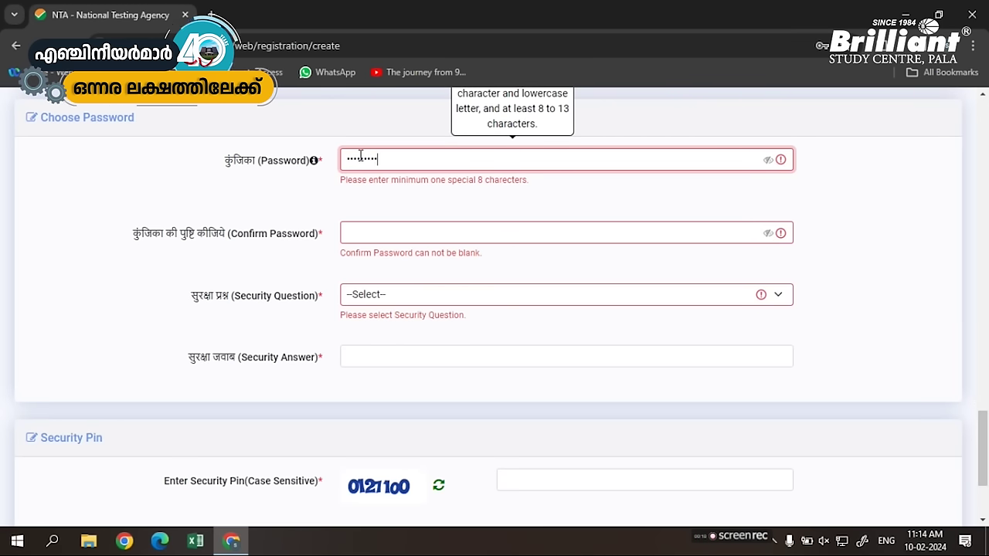
# - Enter the account password and retype it in Confirm Password
pyautogui.press('Tab')
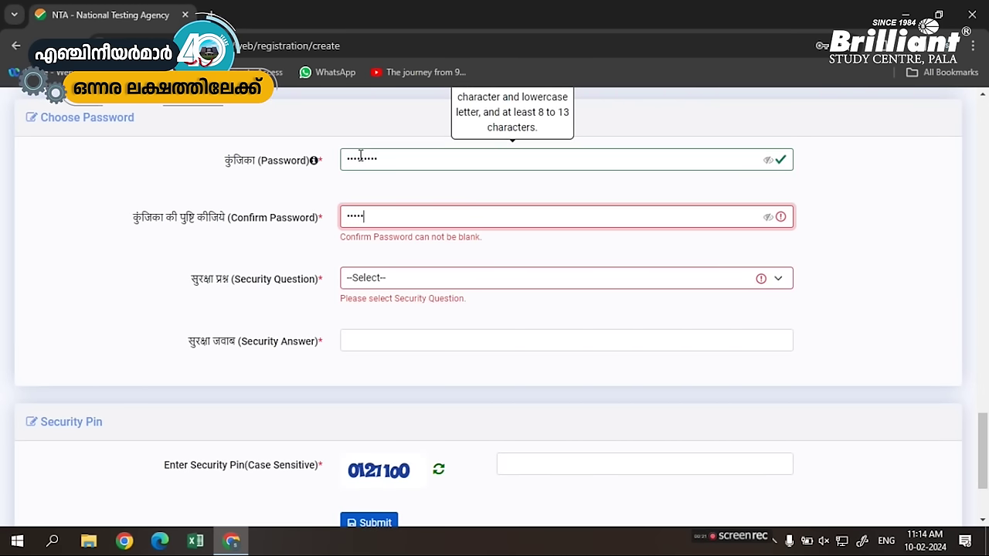
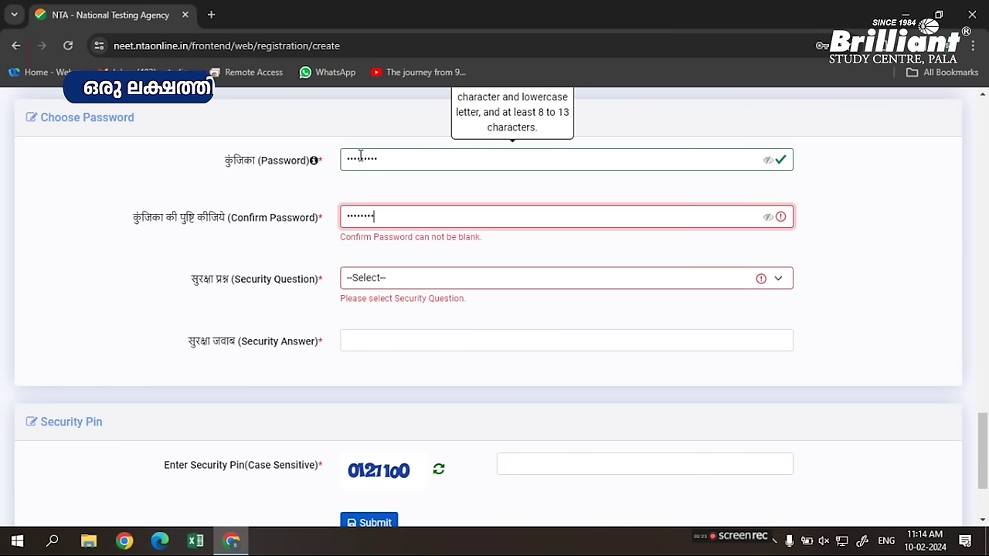
# - Choose 'WHAT IS YOUR BIRTH CITY?' as the security question, answer it, and enter the displayed security pin
pyautogui.click(389, 278)
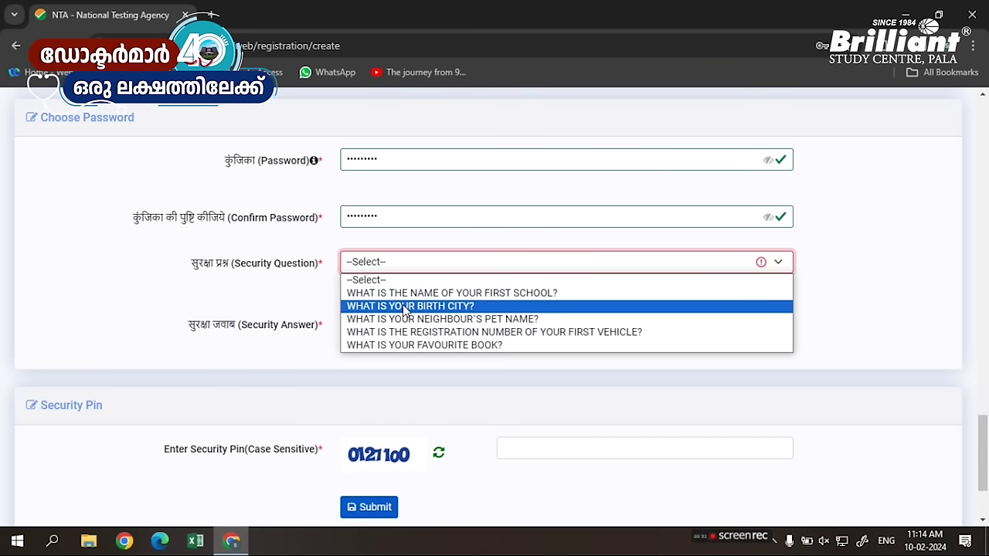
pyautogui.click(405, 306)
pyautogui.click(386, 312)
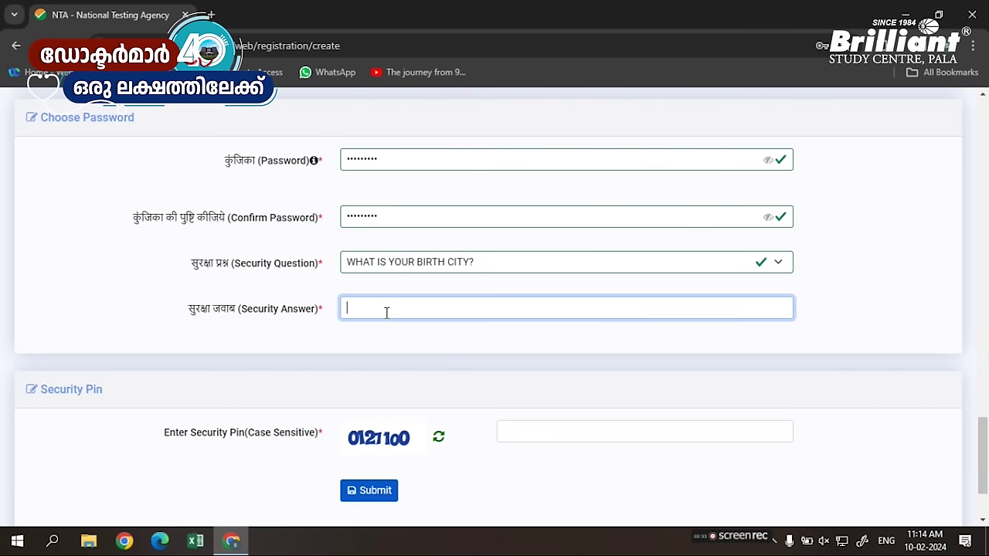
pyautogui.click(522, 436)
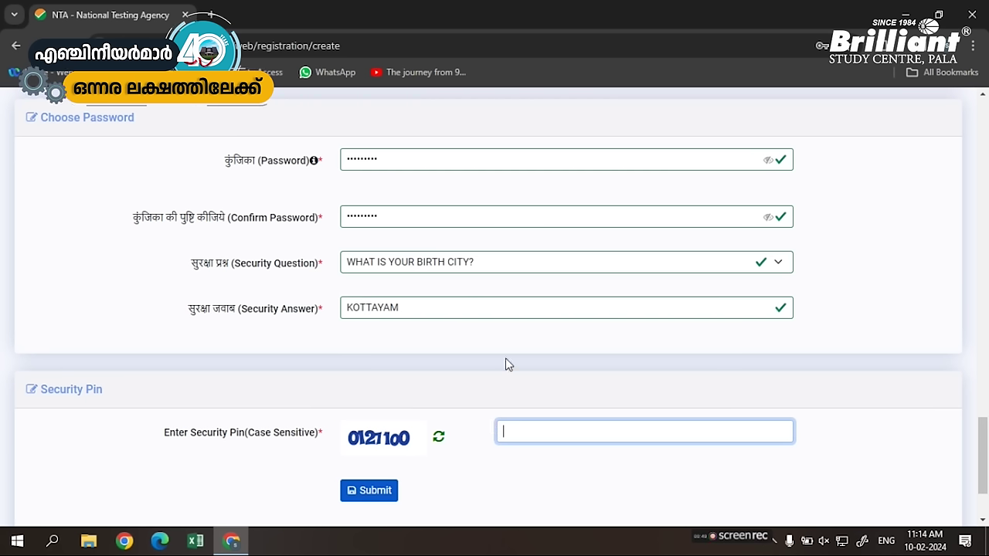
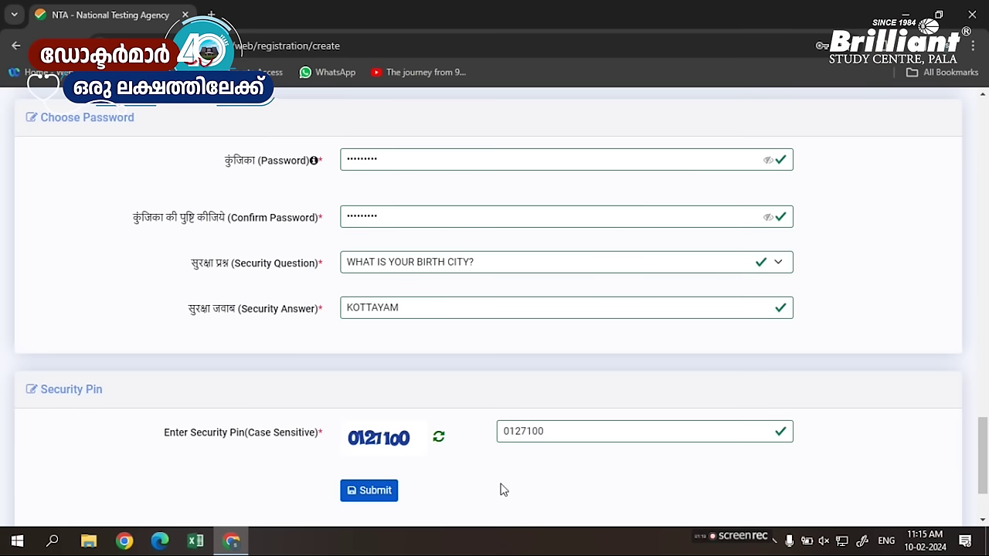
# - Submit the registration form for review and scroll down to the particulars checklist
pyautogui.click(375, 492)
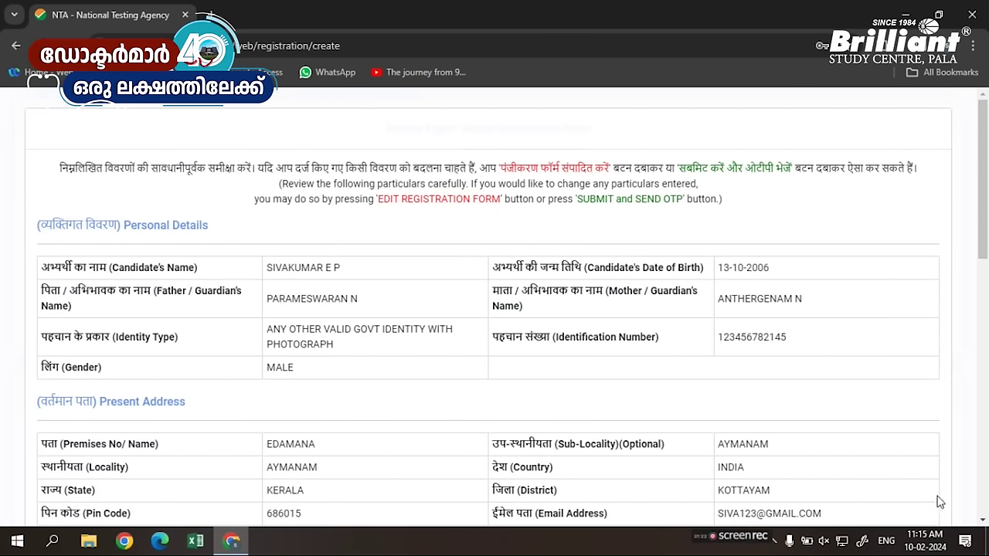
pyautogui.scroll(-1, 982, 522)
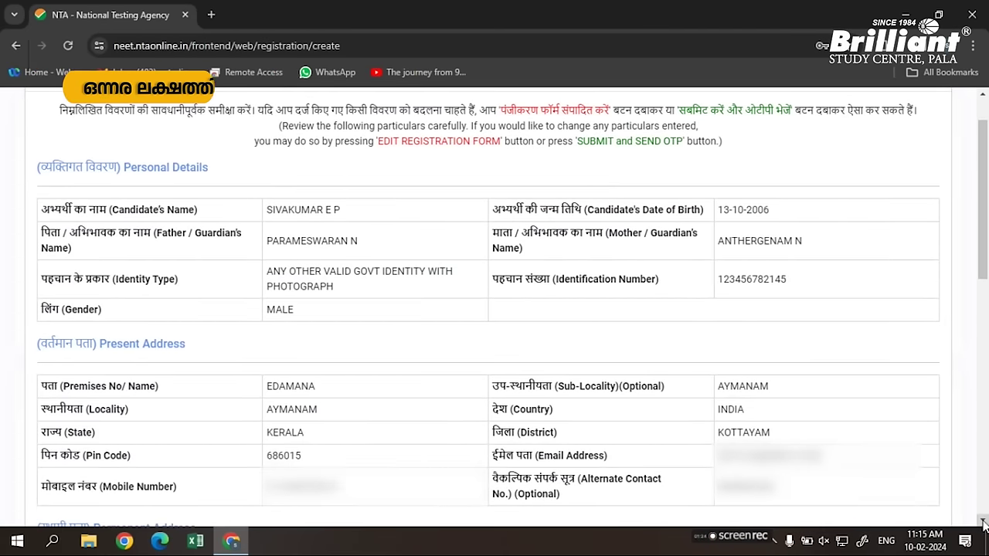
pyautogui.scroll(-3, 982, 522)
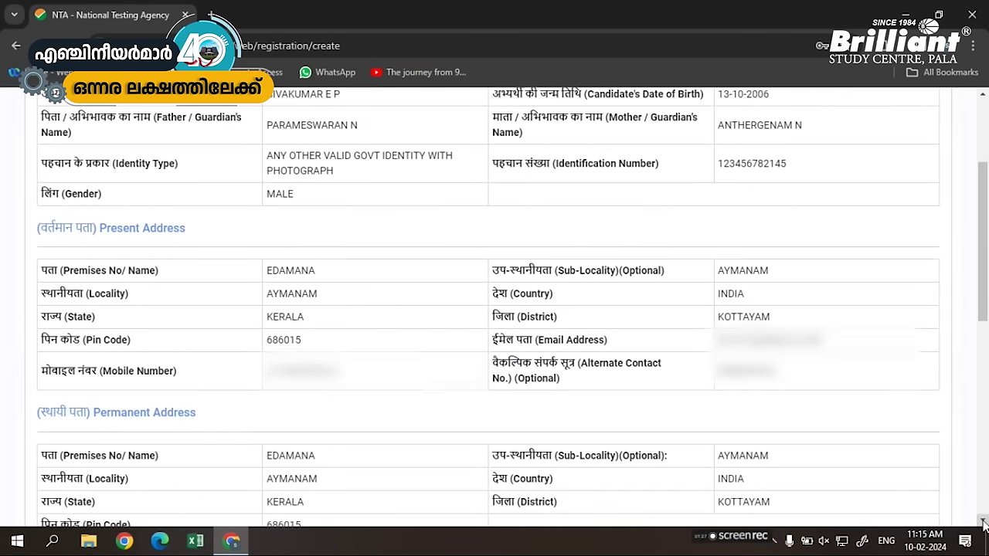
pyautogui.scroll(-2, 982, 522)
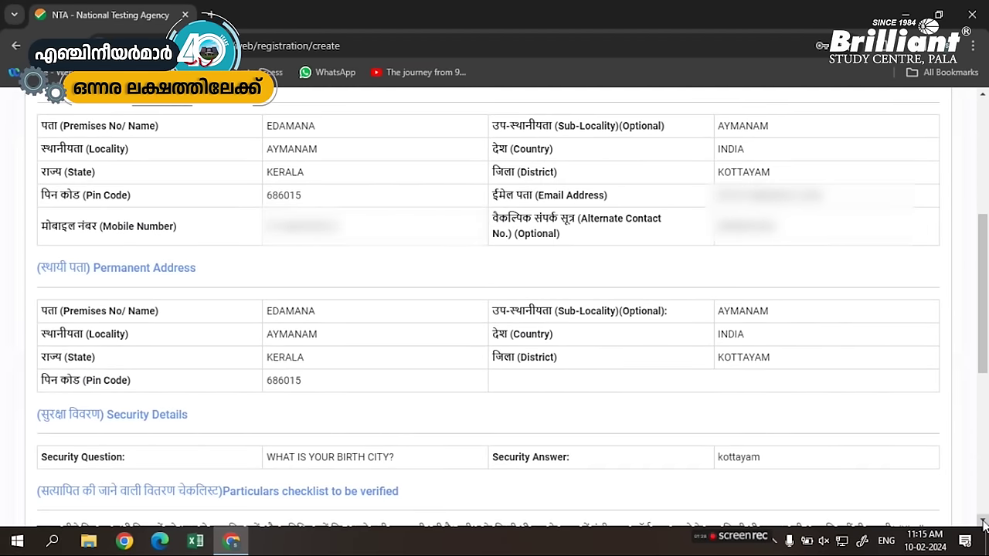
pyautogui.scroll(-1, 982, 522)
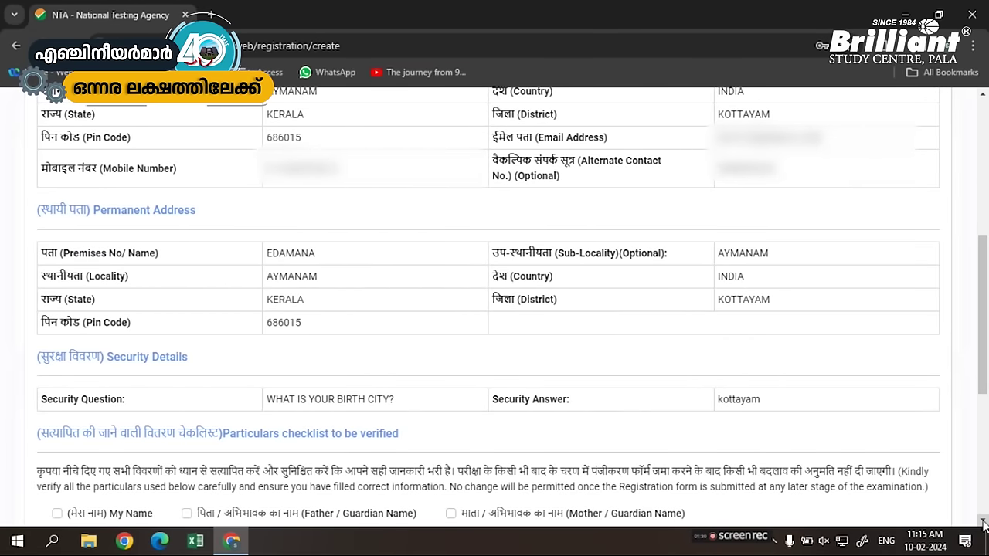
pyautogui.scroll(-4, 982, 522)
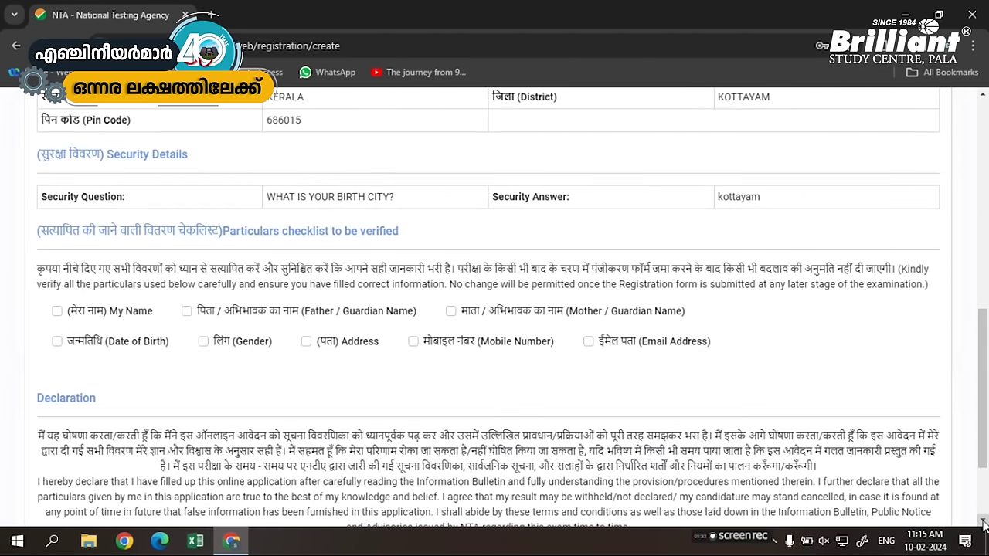
pyautogui.scroll(-1, 982, 522)
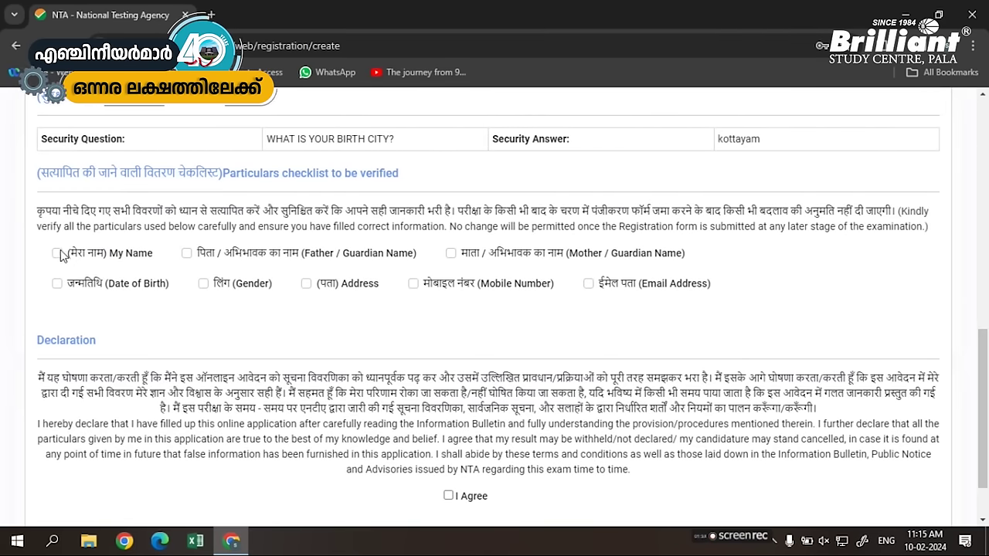
# - Mark Father/Guardian Name, Mother/Guardian Name, Date of Birth, Gender, Address, Mobile Number and Email Address as verified
pyautogui.click(186, 253)
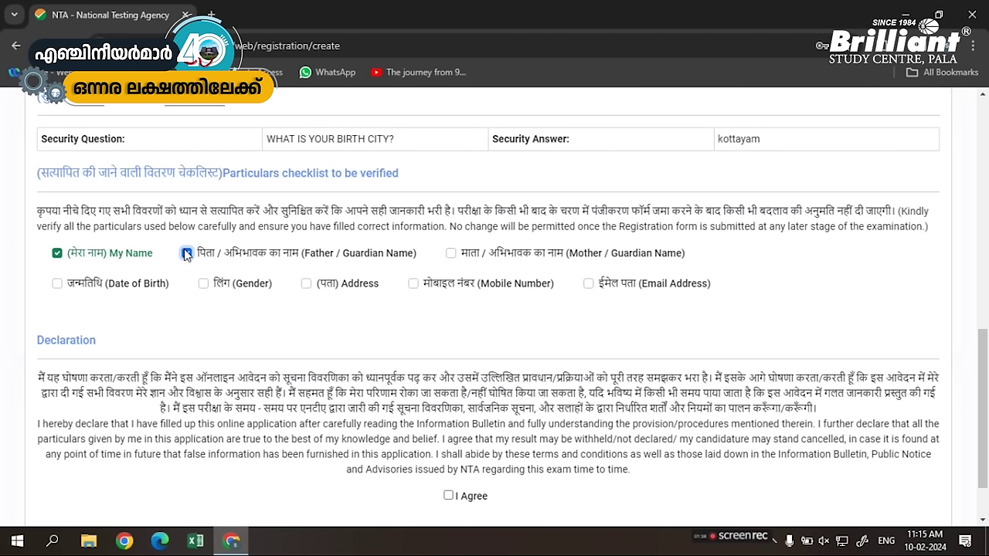
pyautogui.click(451, 255)
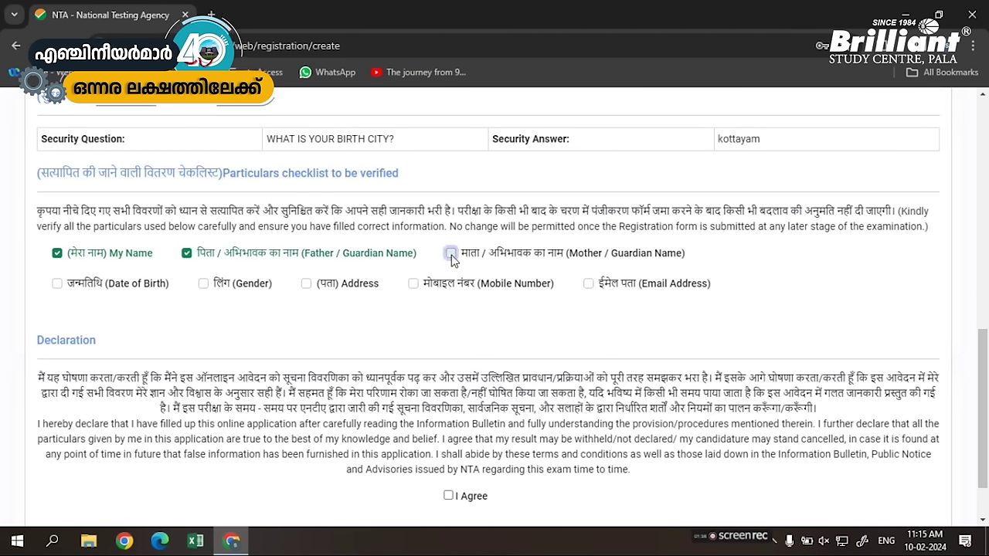
pyautogui.click(57, 284)
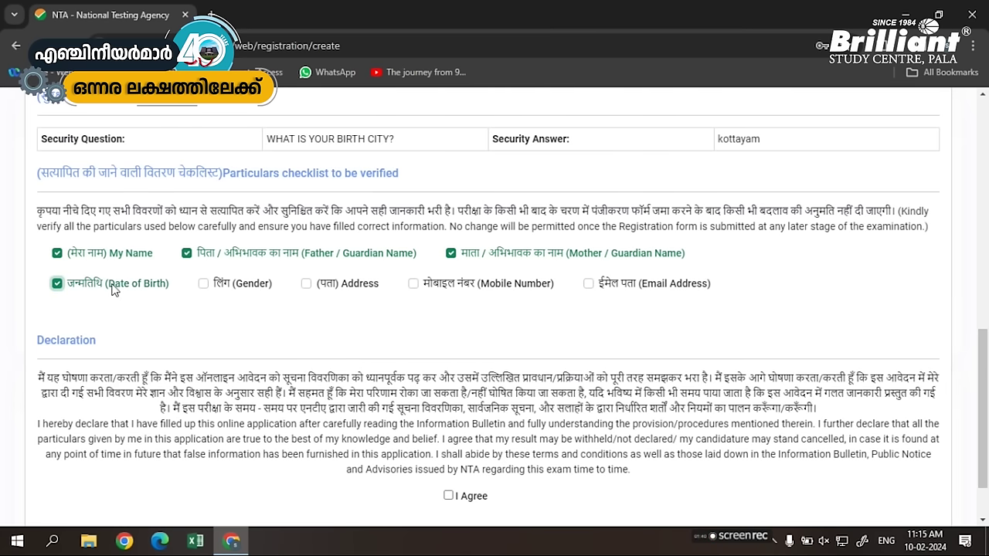
pyautogui.click(203, 284)
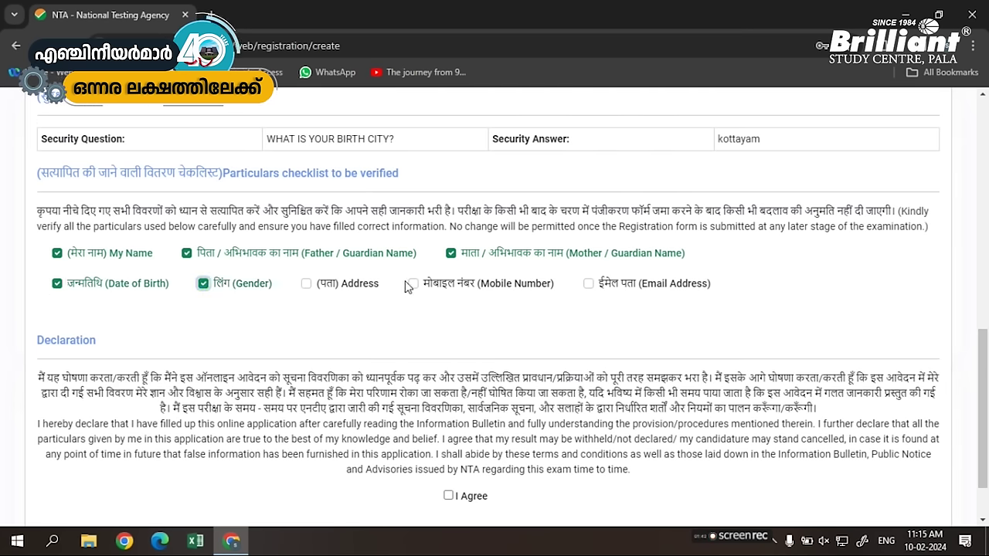
pyautogui.click(307, 284)
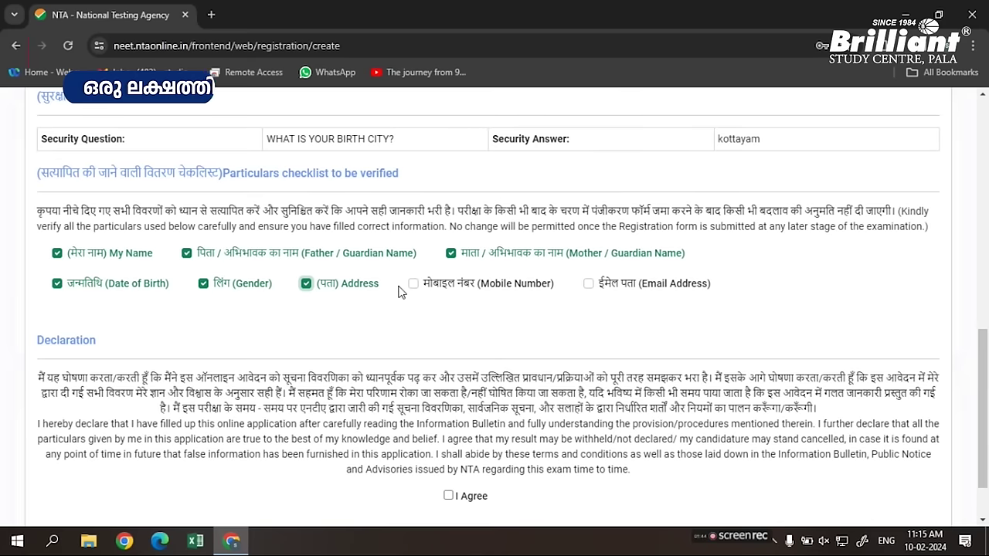
pyautogui.click(414, 285)
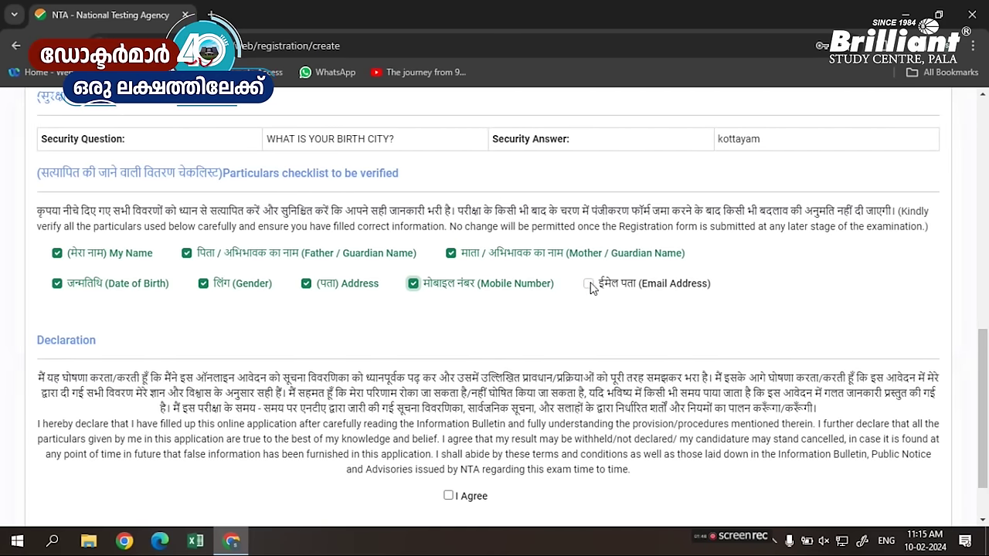
pyautogui.click(589, 284)
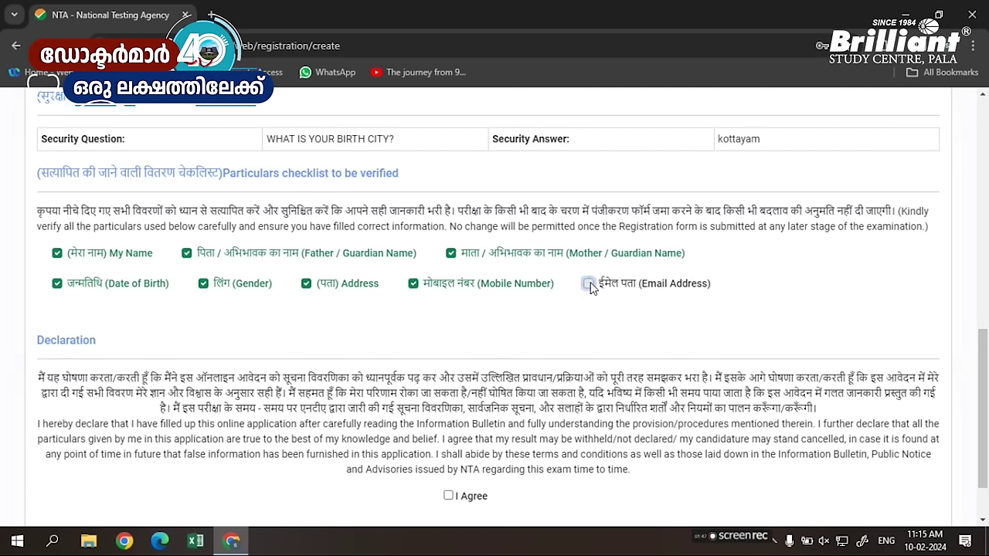
# - Accept the declaration, then submit the form and confirm Yes to receive the OTP
pyautogui.click(983, 522)
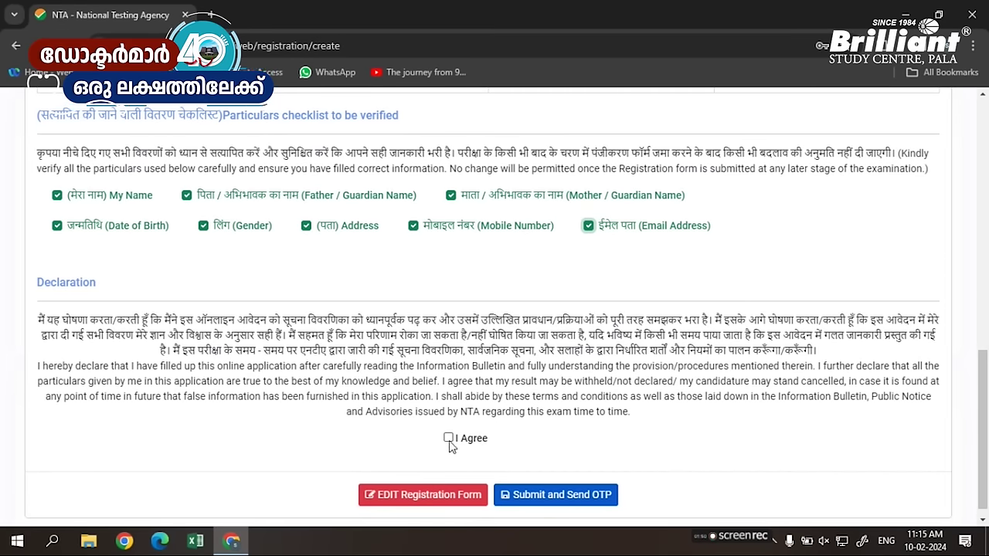
pyautogui.click(539, 501)
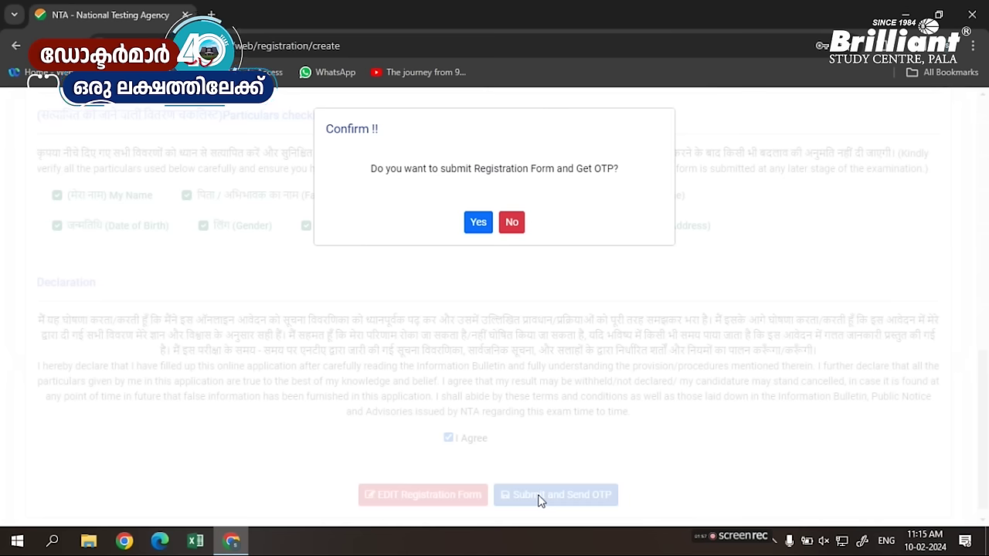
pyautogui.click(479, 223)
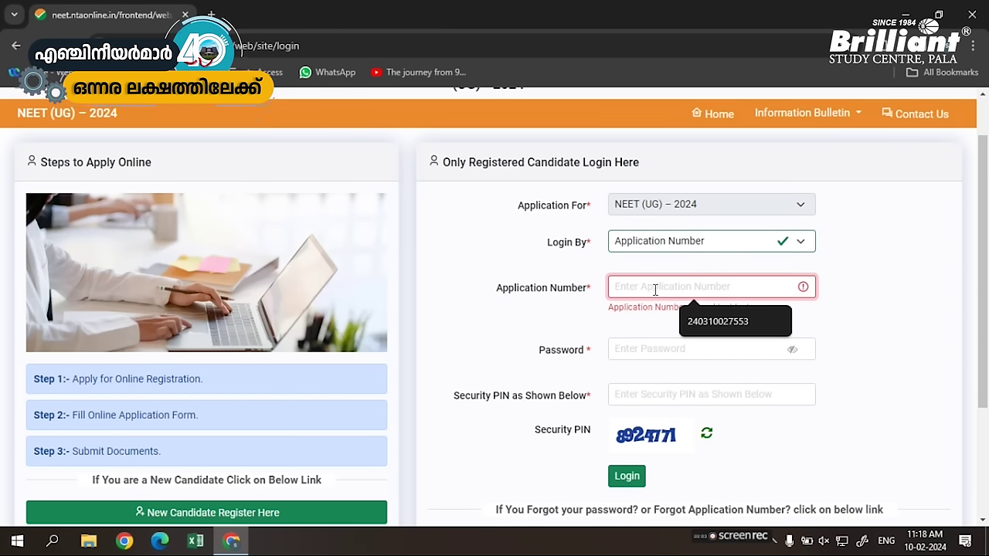
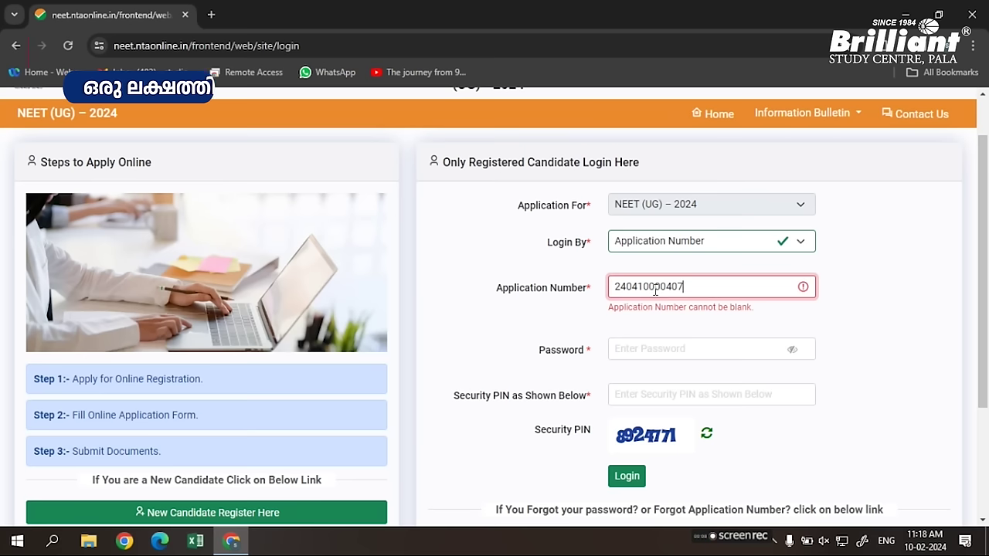
# - Log in with the application number, account password and the displayed security PIN
pyautogui.click(629, 348)
pyautogui.write('*')
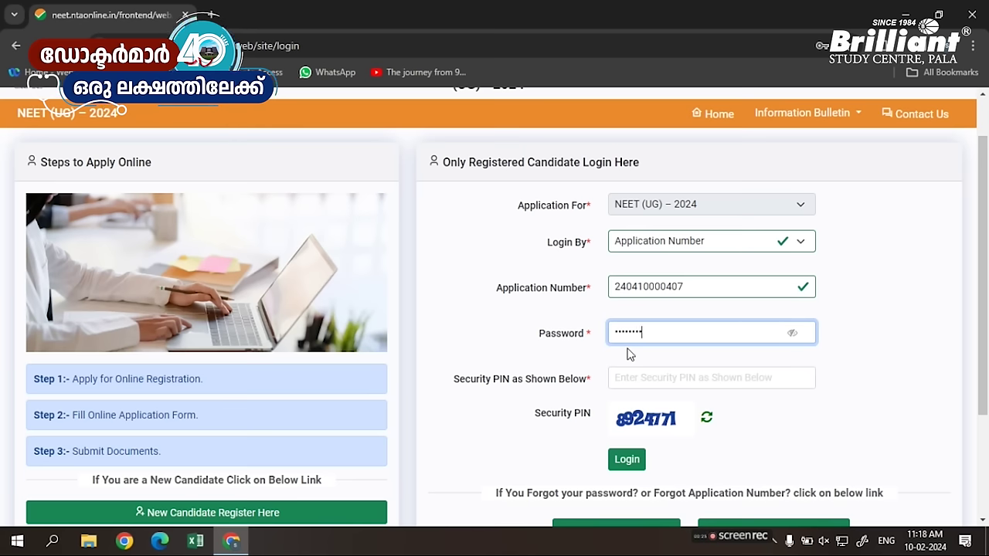
pyautogui.click(632, 380)
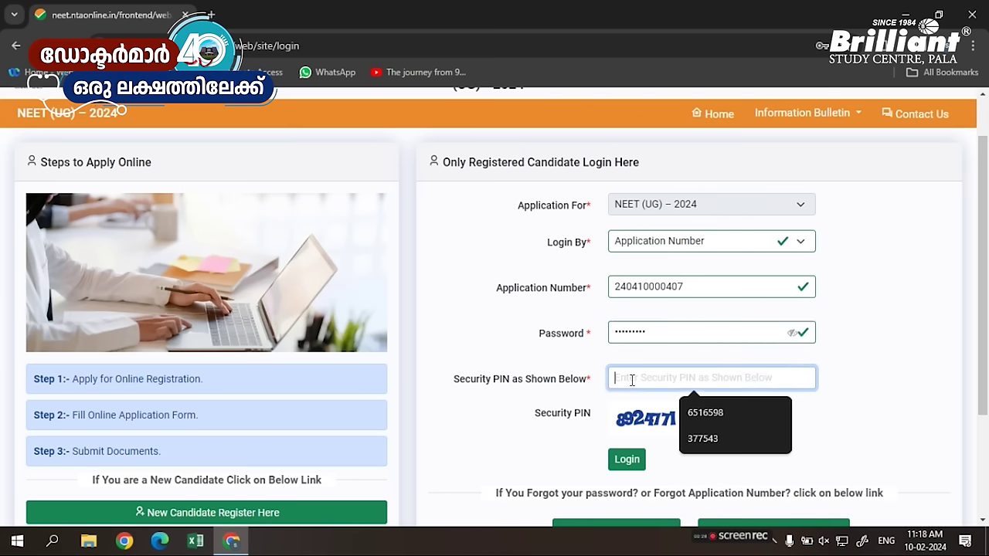
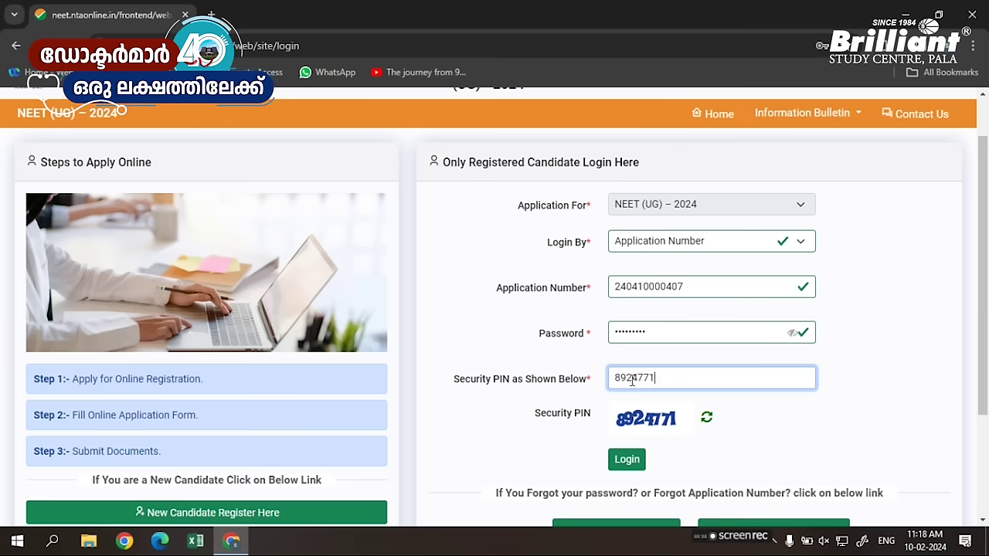
pyautogui.click(627, 461)
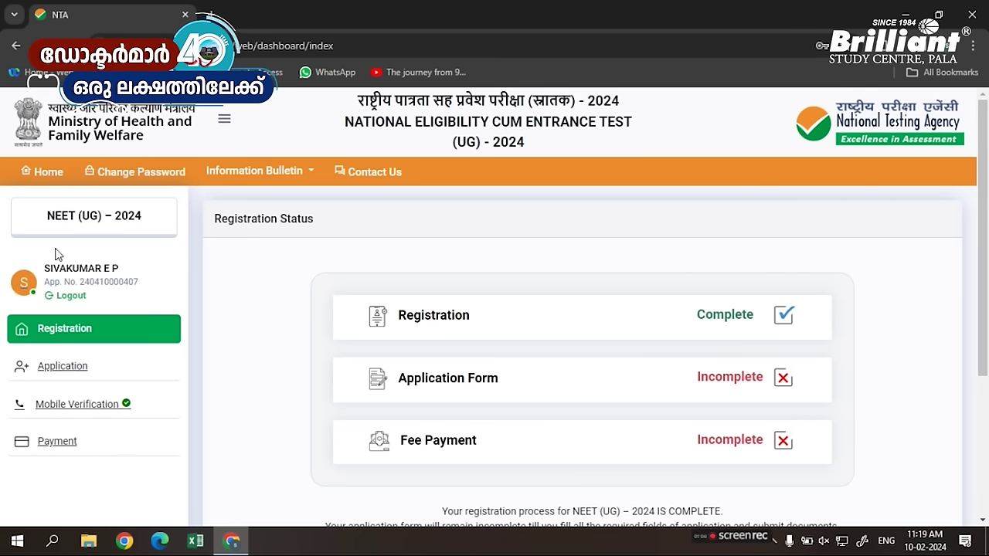
# - Review the Application Status list, where everything is Complete except Final Submit, then open Personal Details
pyautogui.click(61, 368)
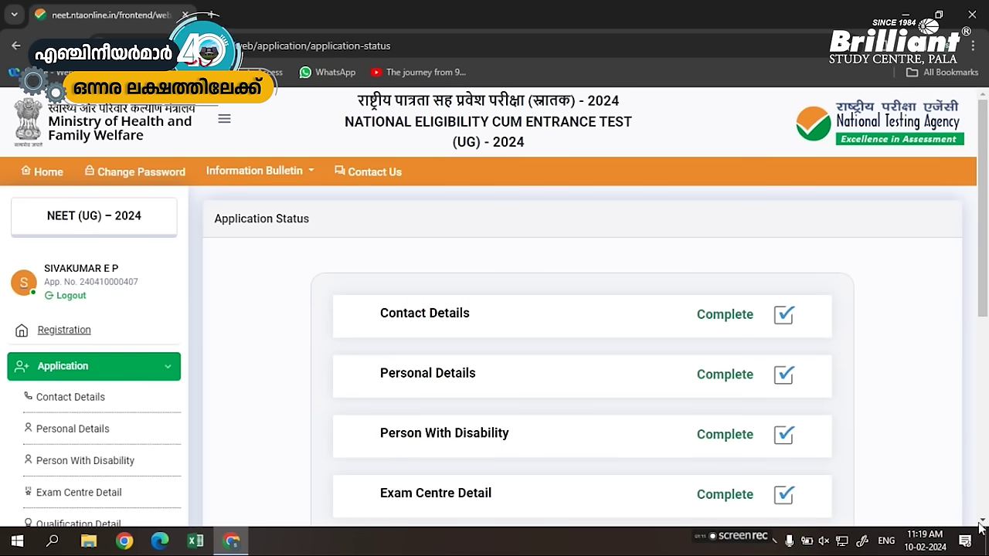
pyautogui.scroll(-3, 984, 525)
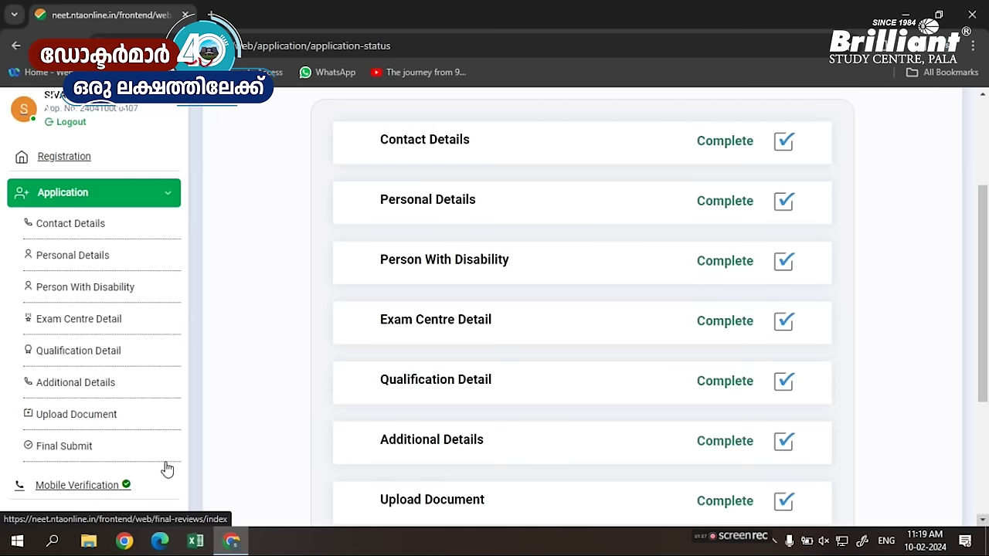
pyautogui.click(982, 521)
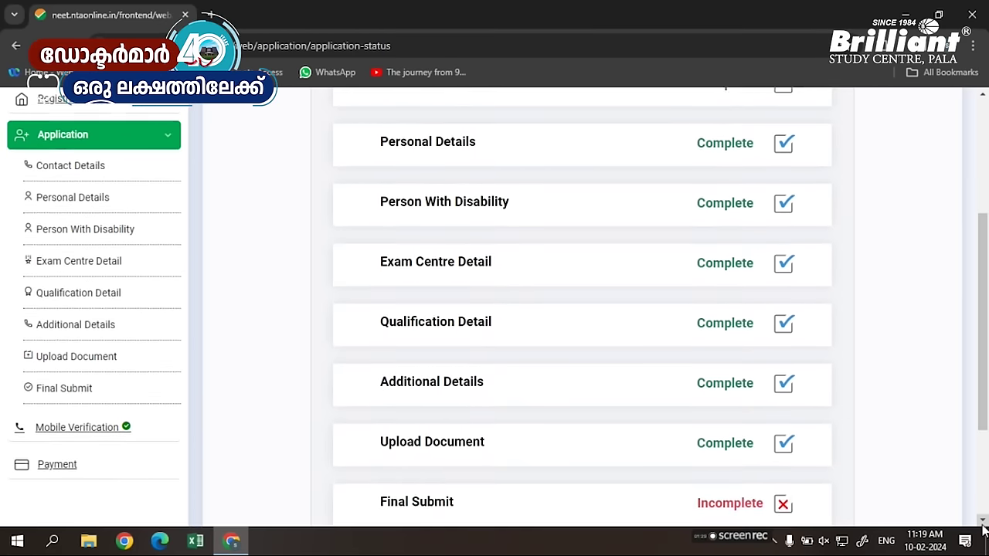
pyautogui.click(982, 521)
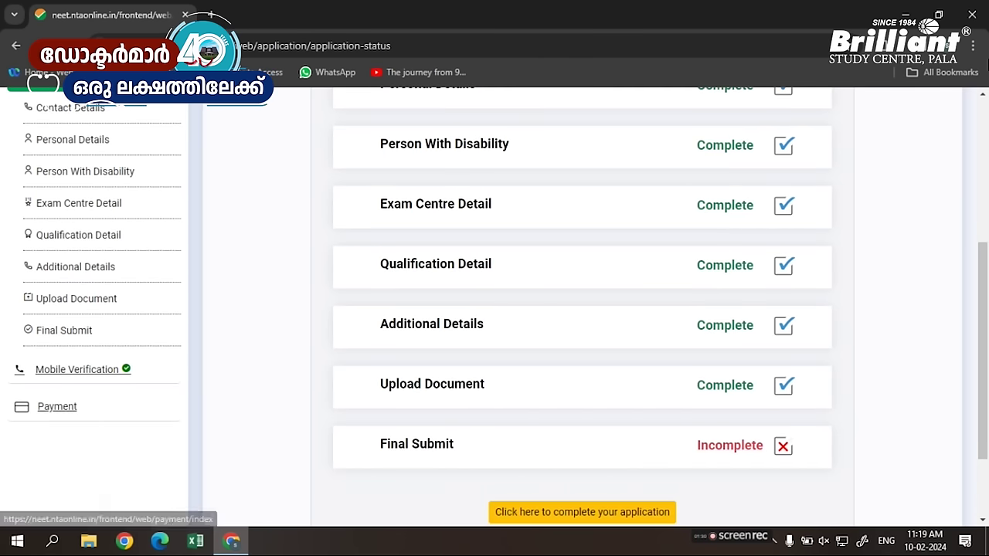
pyautogui.click(982, 93)
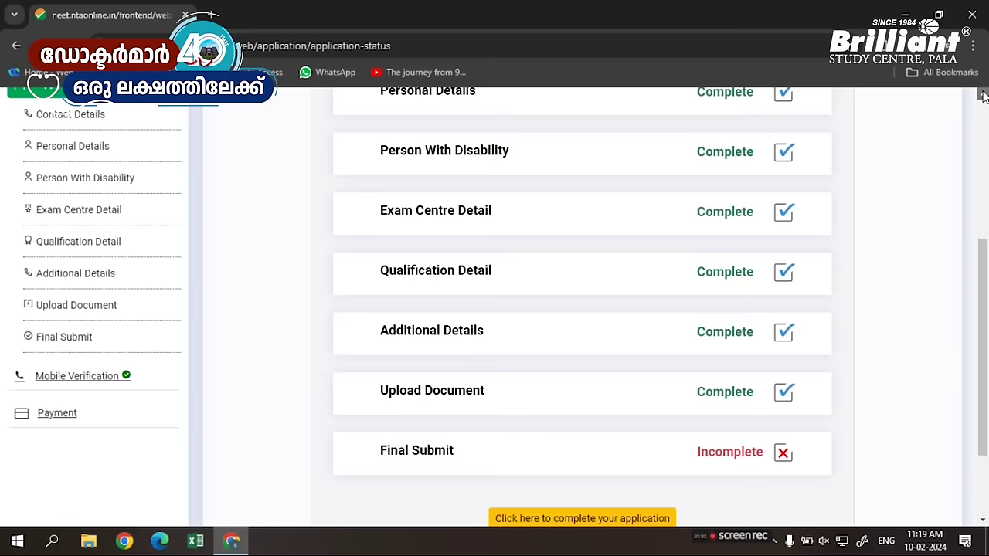
pyautogui.click(982, 93)
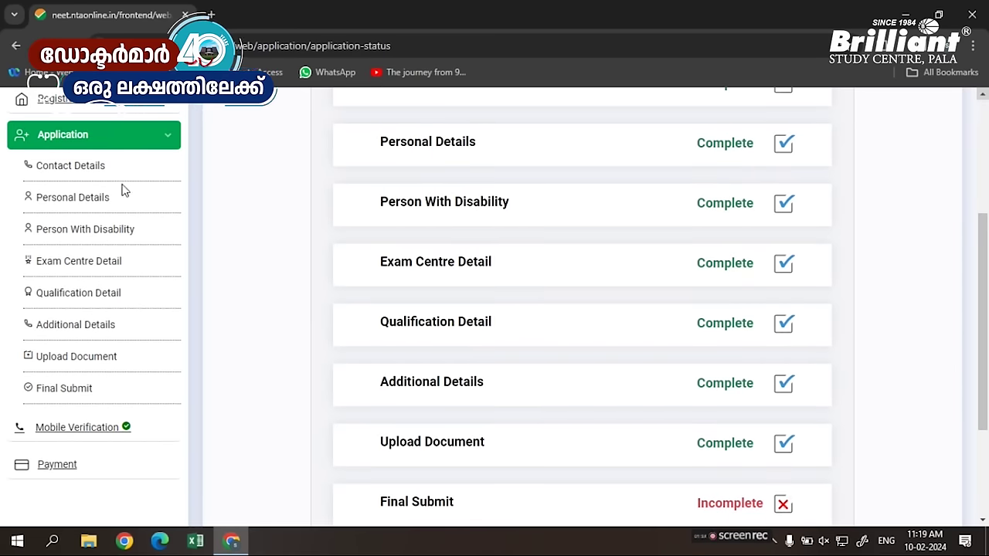
pyautogui.click(61, 201)
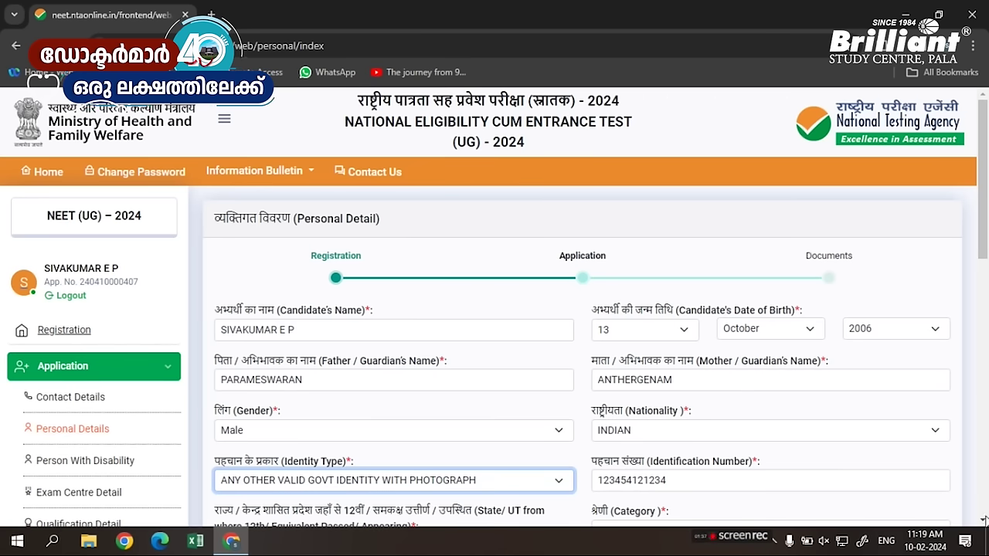
# - Reselect 'OBC-(NCL) As Per Central List' as the category on the Personal Details form
pyautogui.scroll(-3, 984, 521)
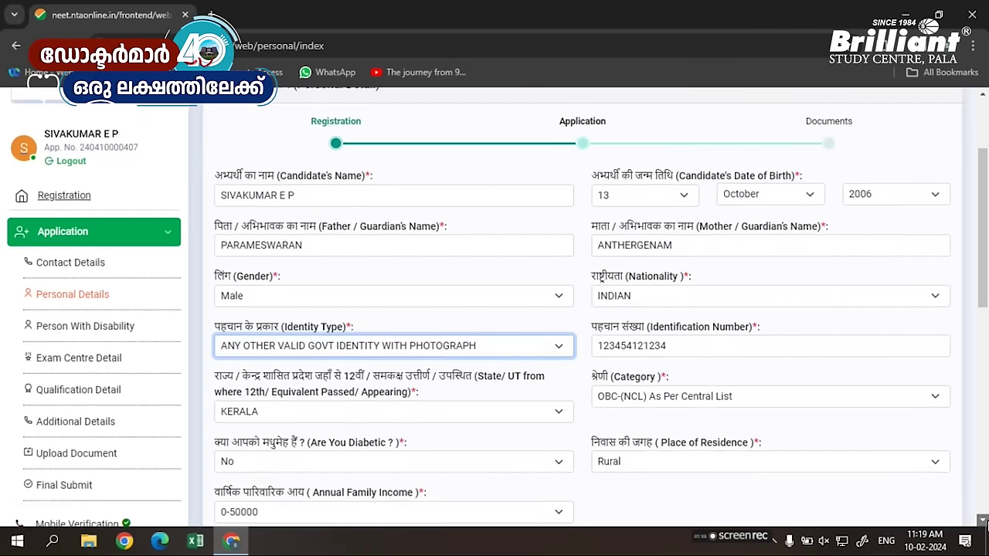
pyautogui.scroll(-3, 984, 521)
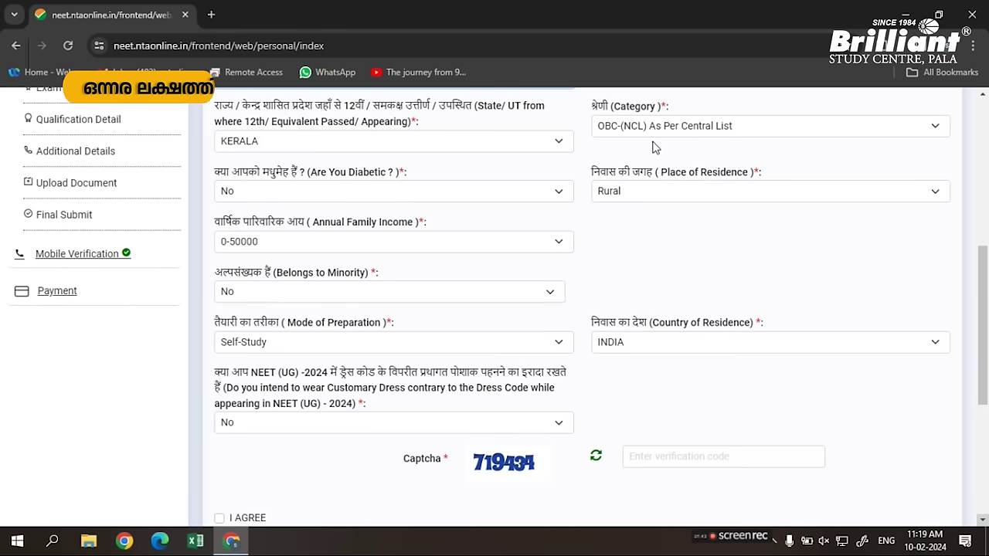
pyautogui.click(651, 131)
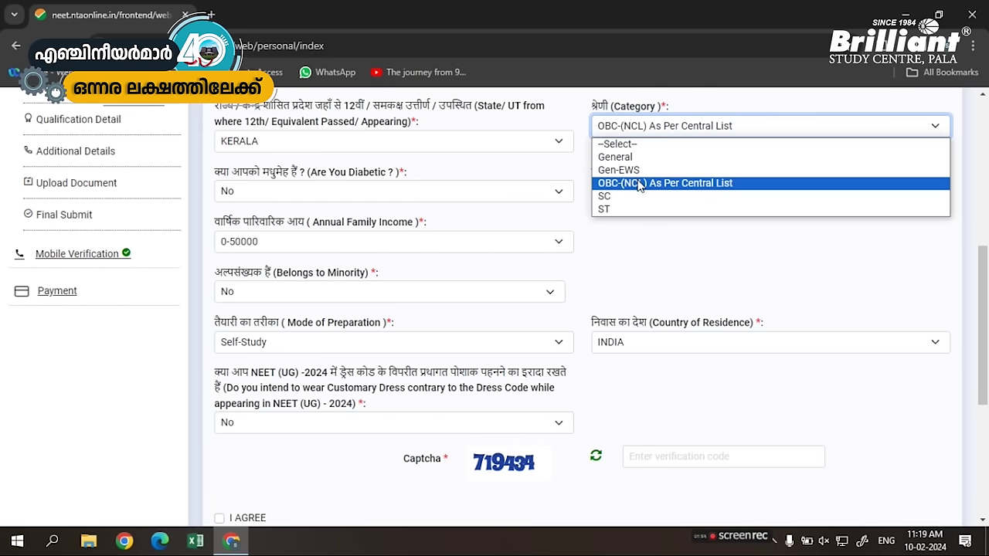
pyautogui.click(638, 186)
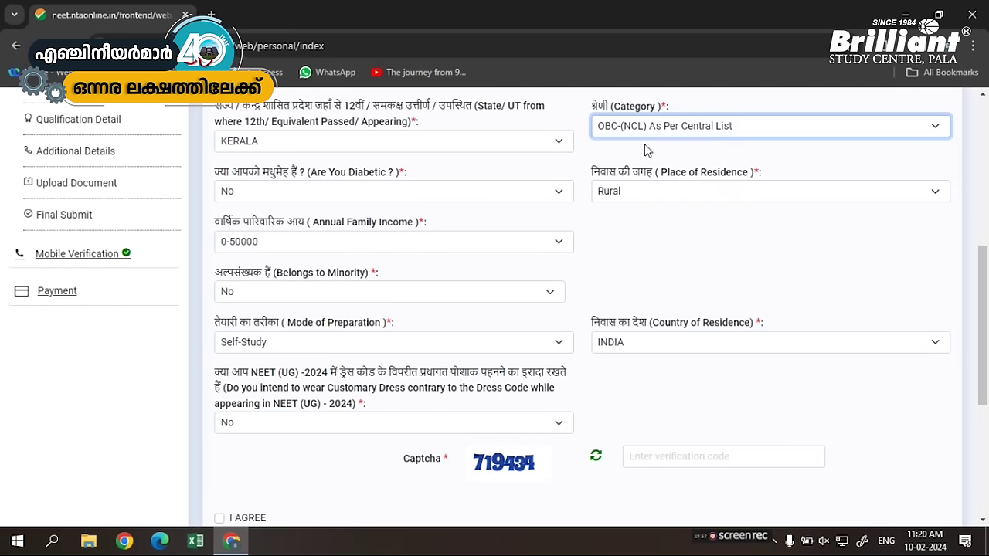
# - Change the State/UT of 12th passing from KERALA to OTHER
pyautogui.click(301, 149)
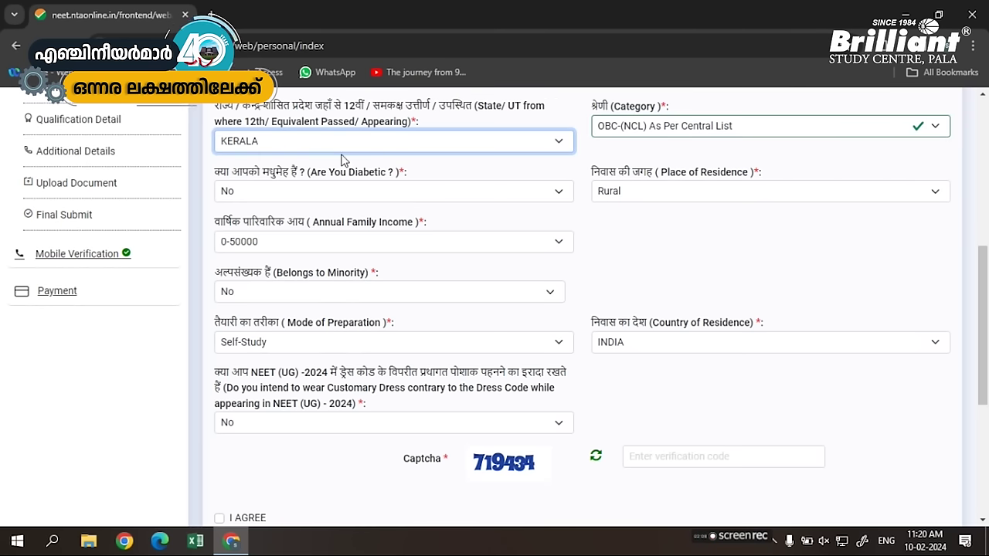
pyautogui.click(394, 139)
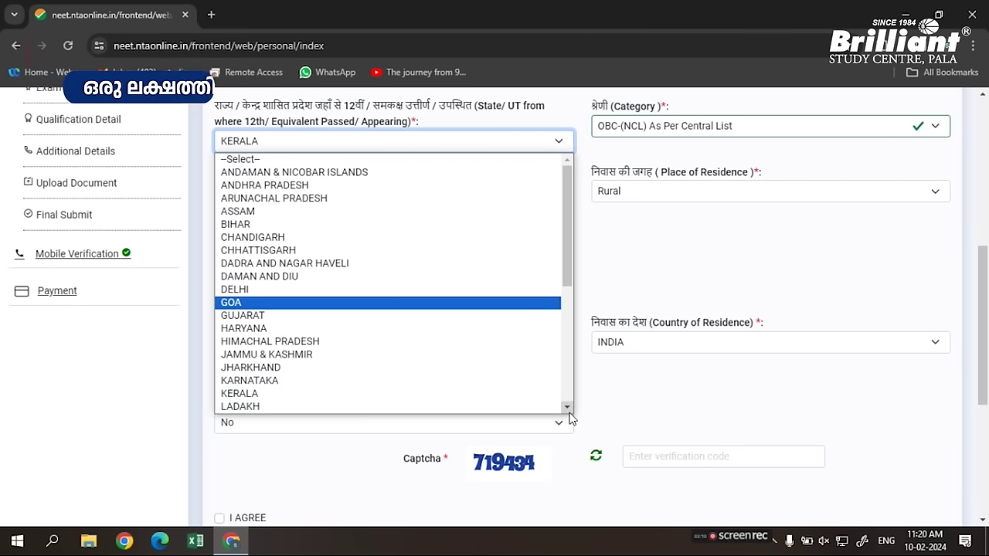
pyautogui.scroll(-5, 570, 409)
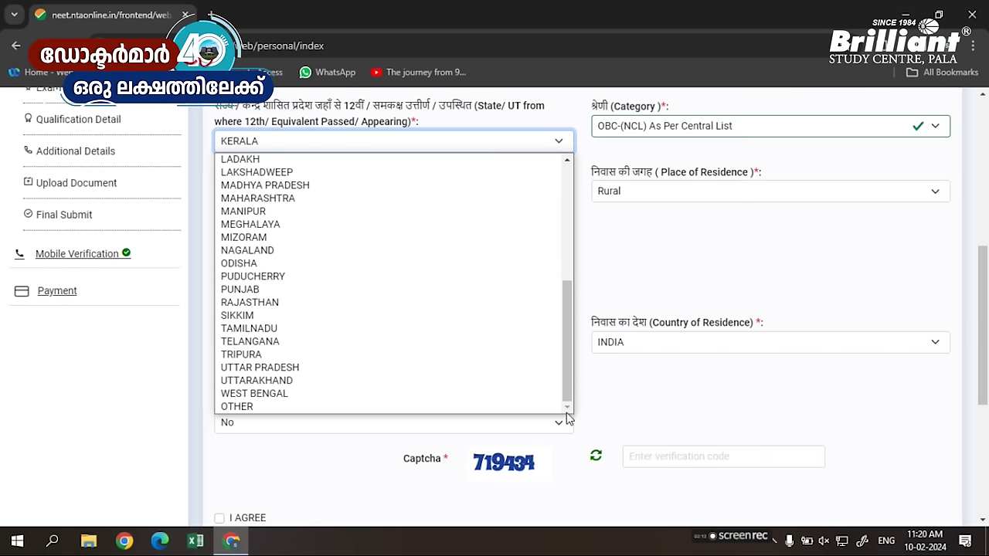
pyautogui.click(259, 415)
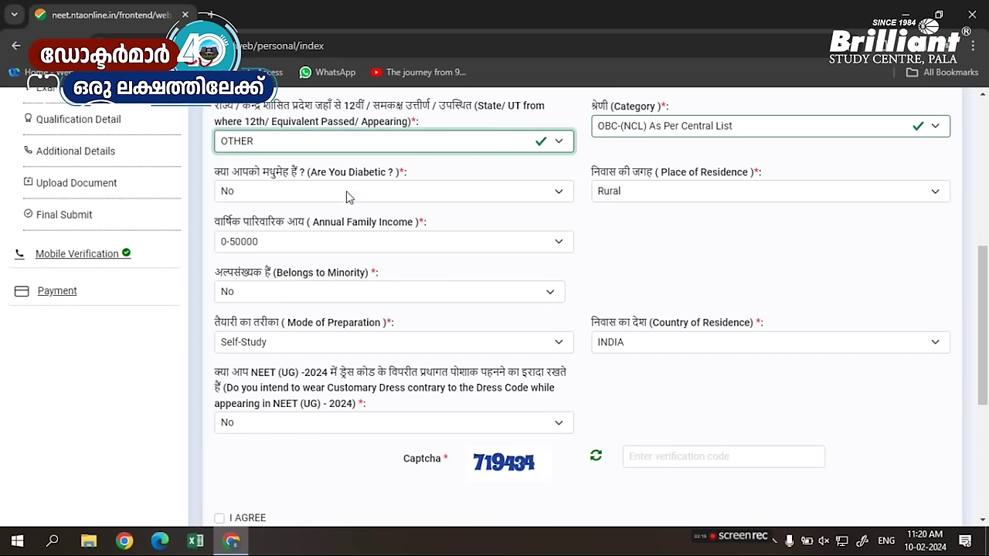
pyautogui.click(367, 142)
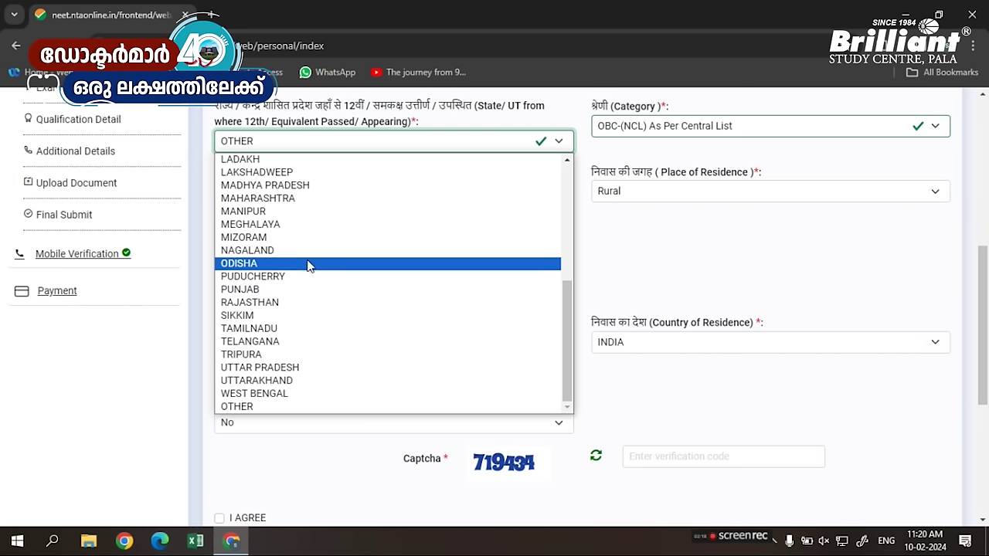
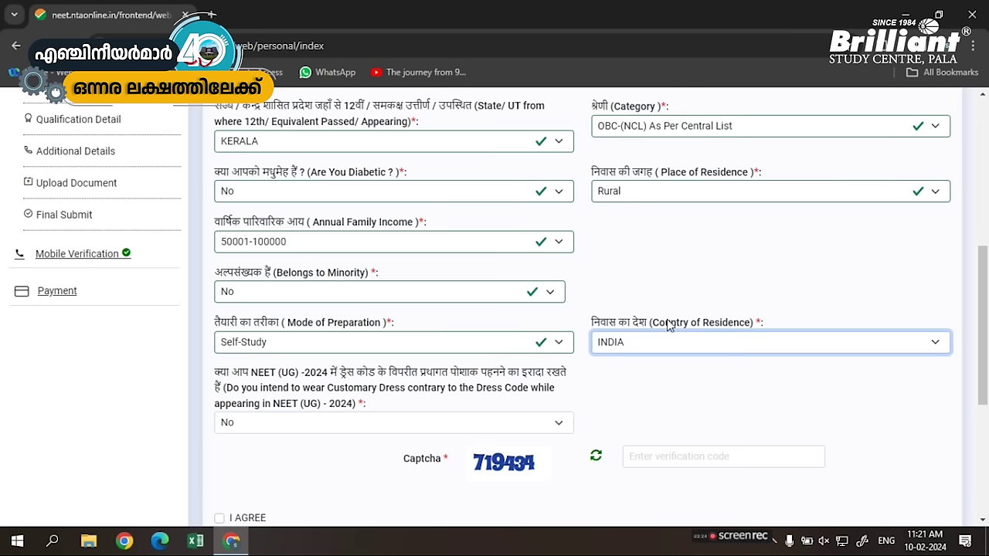
# - Answer the customary dress question, enter the captcha, accept the declaration and save personal details
pyautogui.click(301, 429)
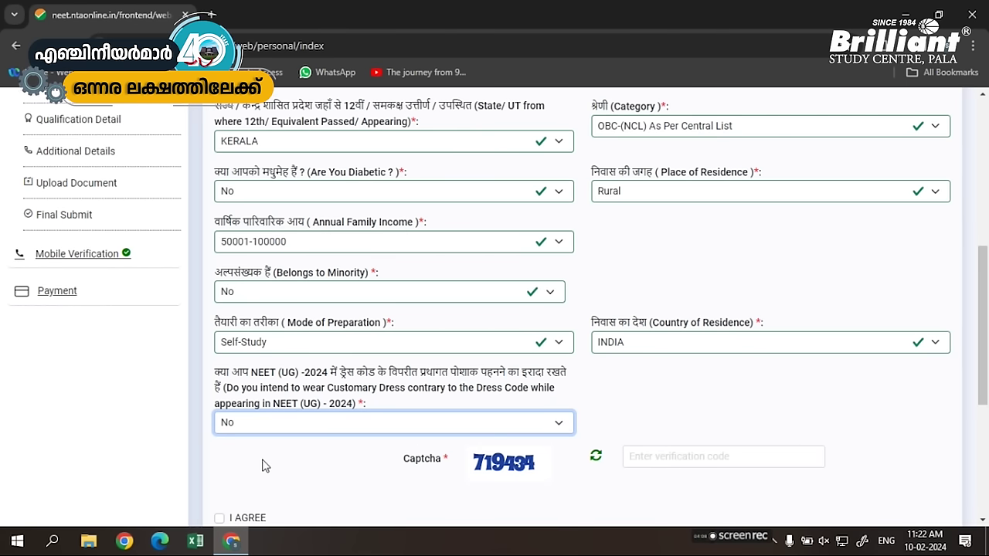
pyautogui.click(658, 452)
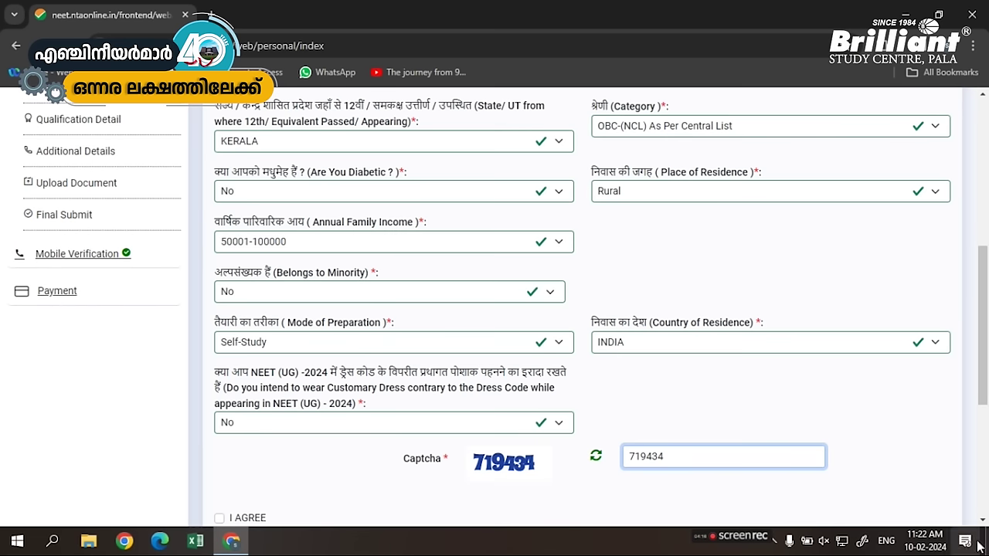
pyautogui.scroll(-3, 982, 525)
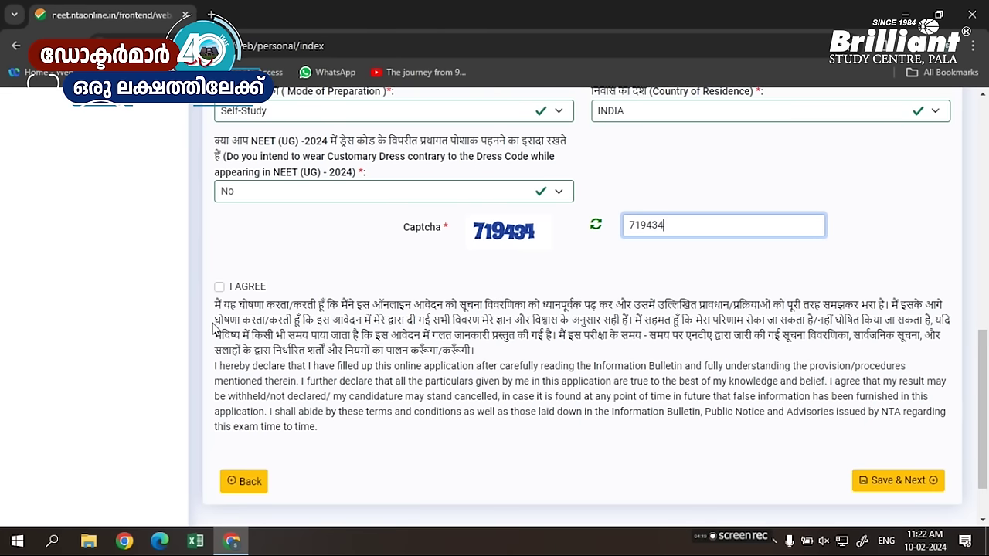
pyautogui.click(219, 287)
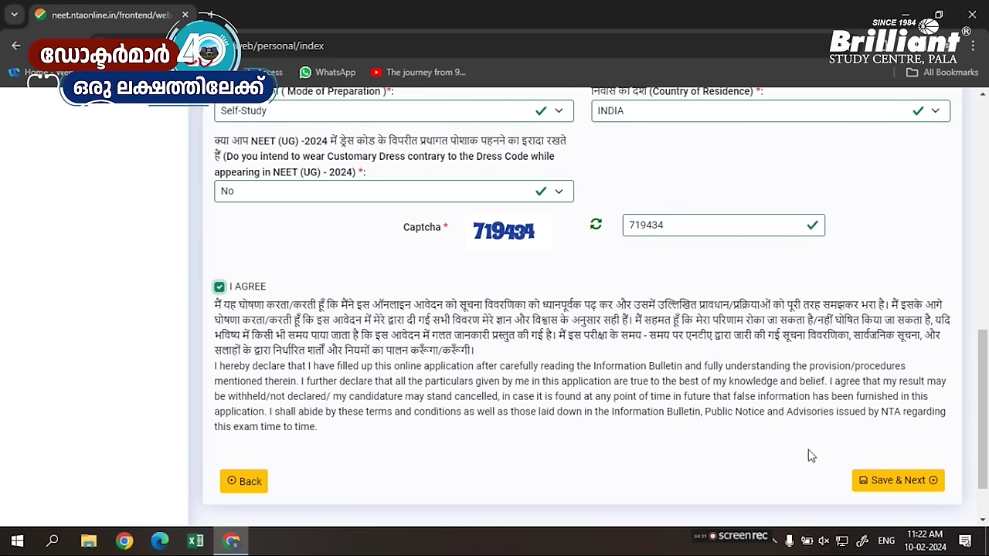
pyautogui.click(889, 482)
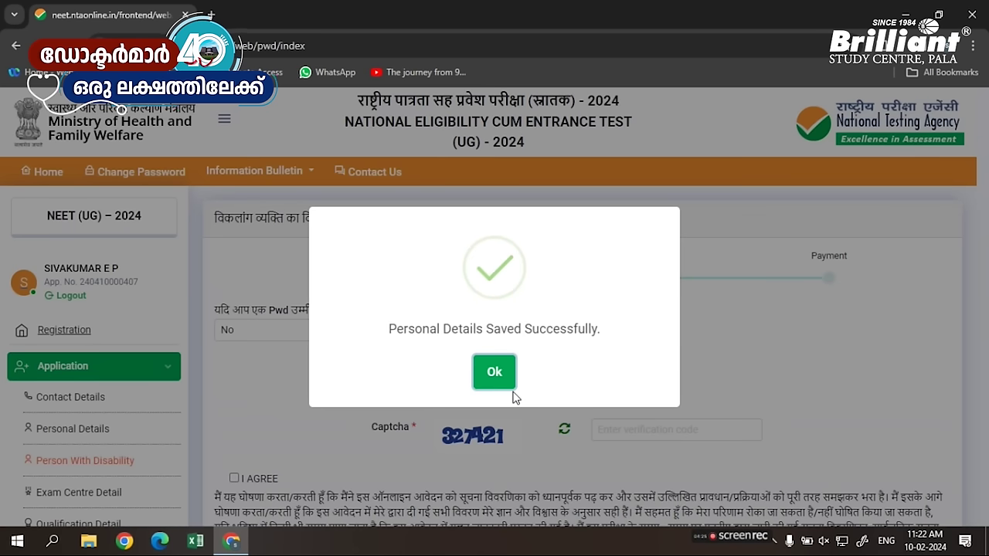
# - Set Pwd Candidate to No, enter the captcha, accept the declaration and save
pyautogui.click(495, 374)
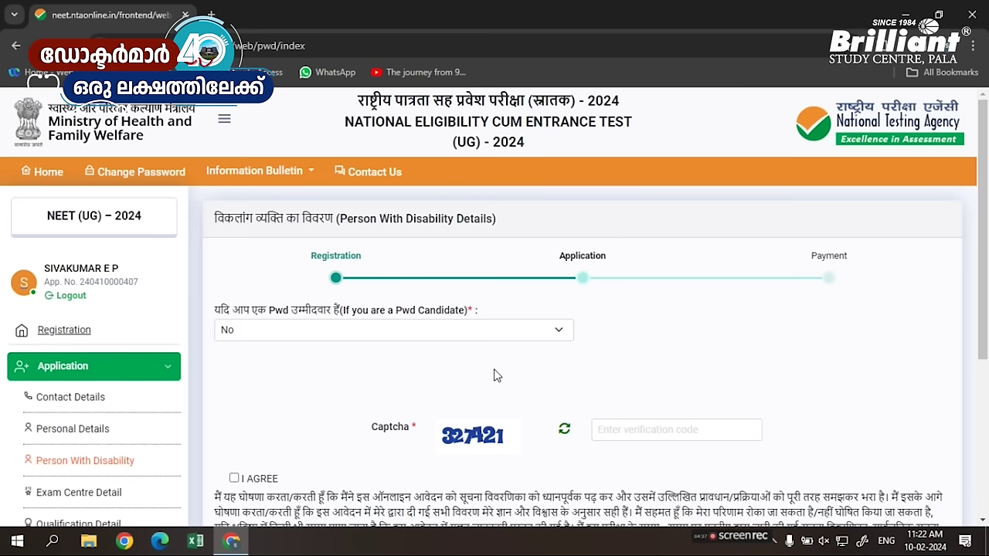
pyautogui.click(467, 334)
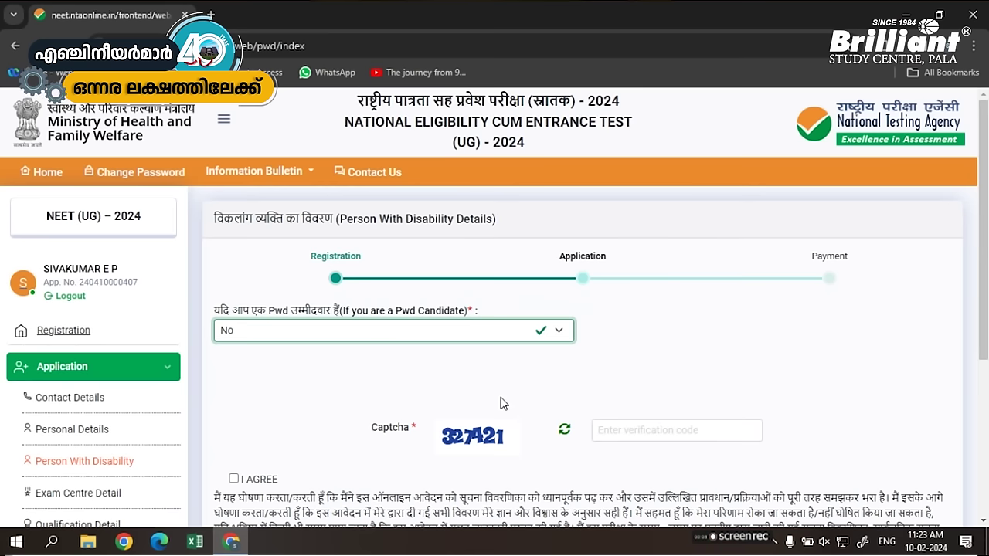
pyautogui.click(603, 428)
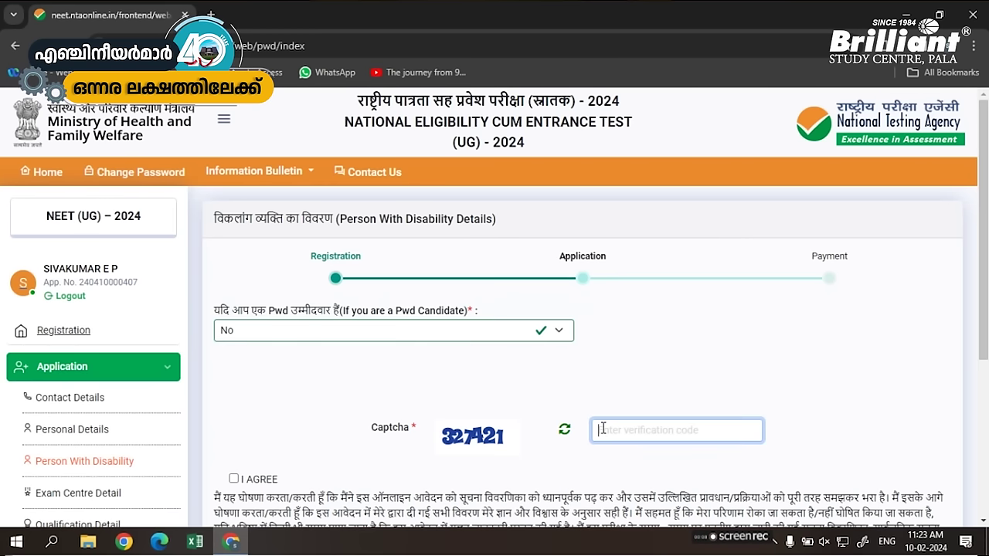
pyautogui.write('327421')
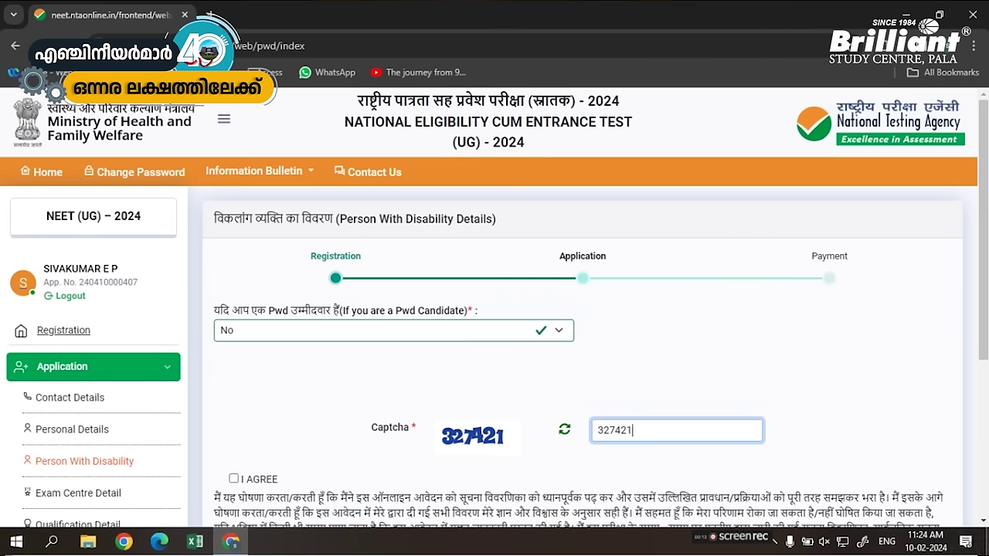
pyautogui.scroll(-3, 489, 421)
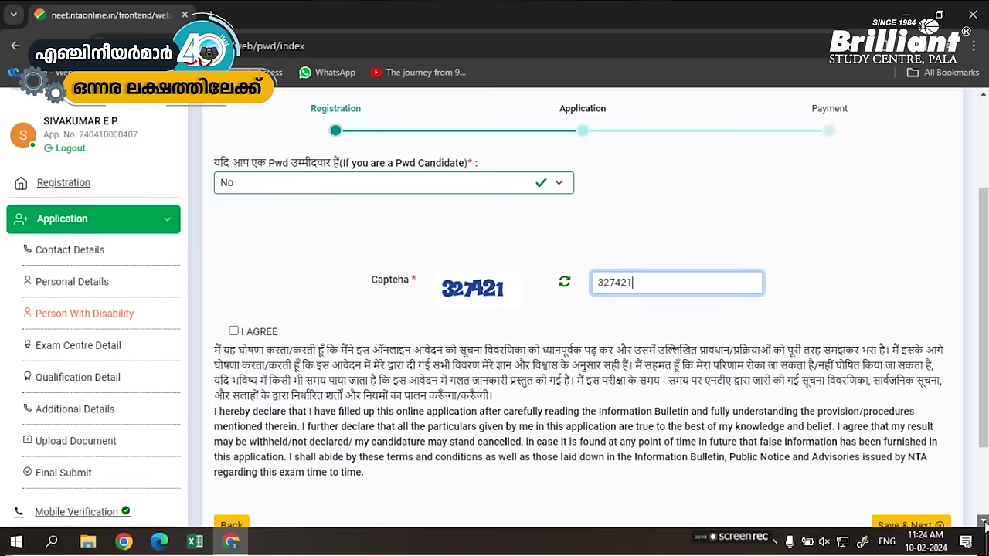
pyautogui.click(233, 276)
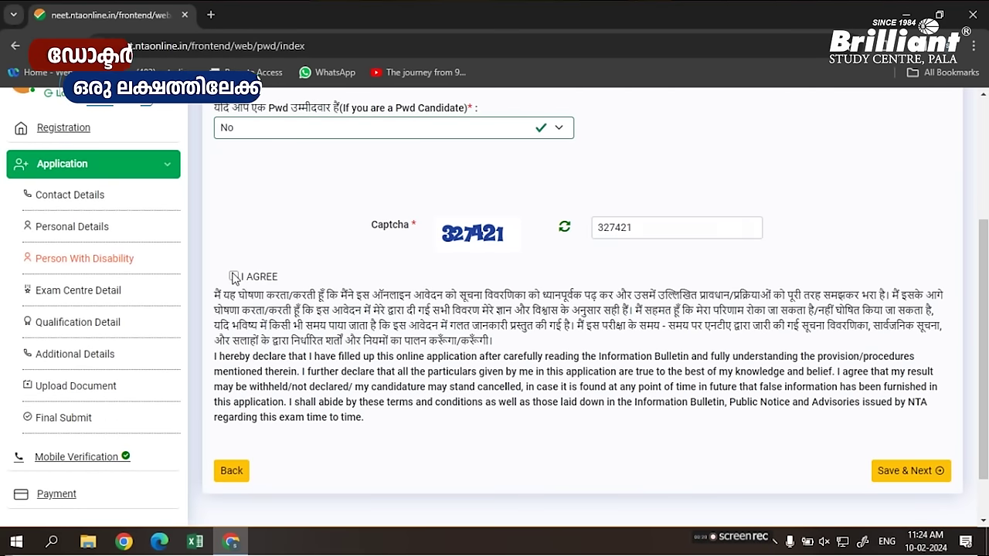
pyautogui.click(897, 474)
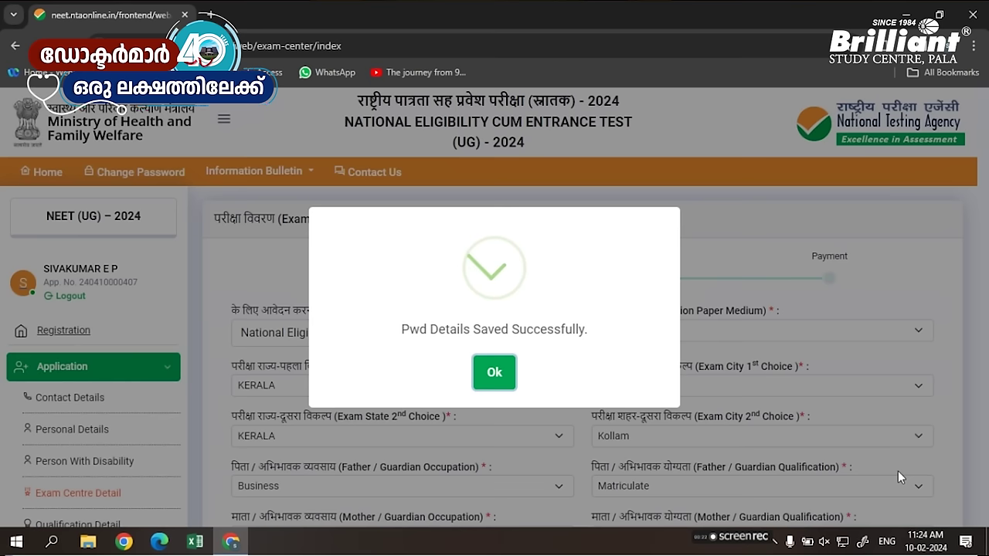
# - Dismiss the saved message, reselect English as question paper medium and check KERALA as first-choice state
pyautogui.click(509, 379)
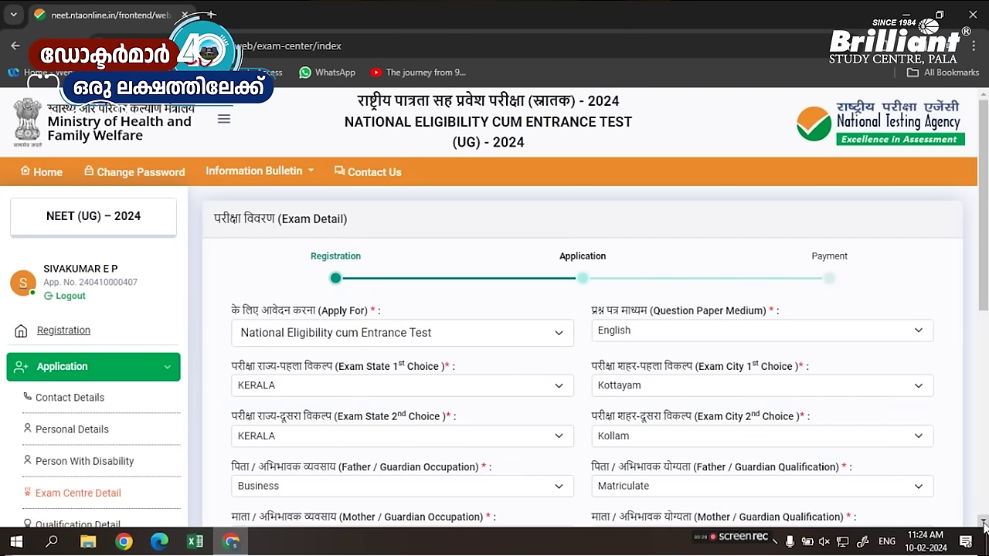
pyautogui.click(984, 523)
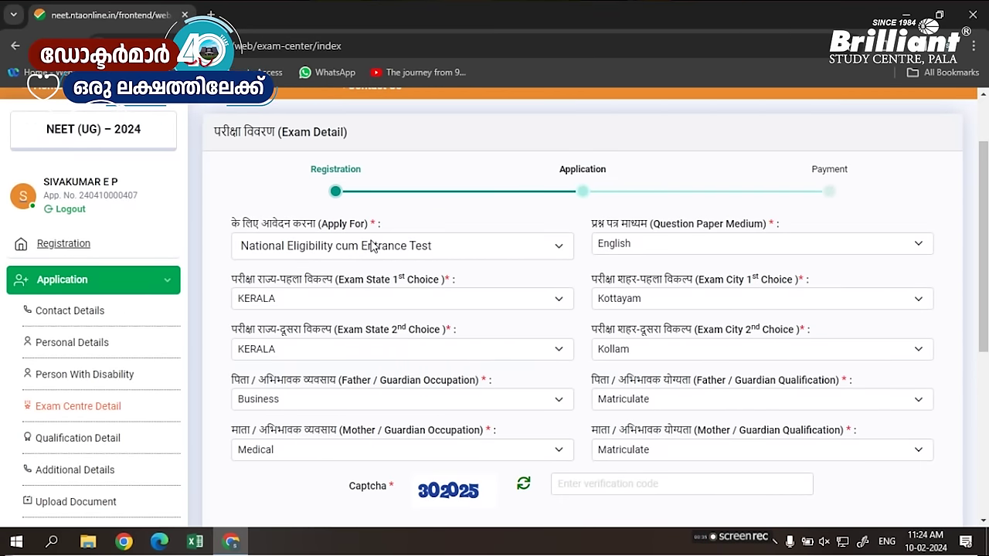
pyautogui.click(620, 252)
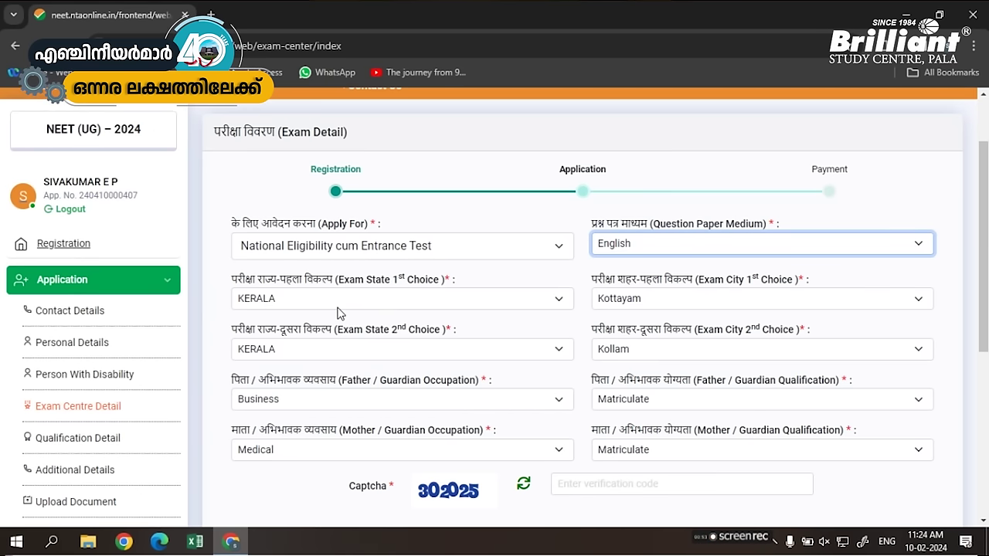
pyautogui.click(285, 302)
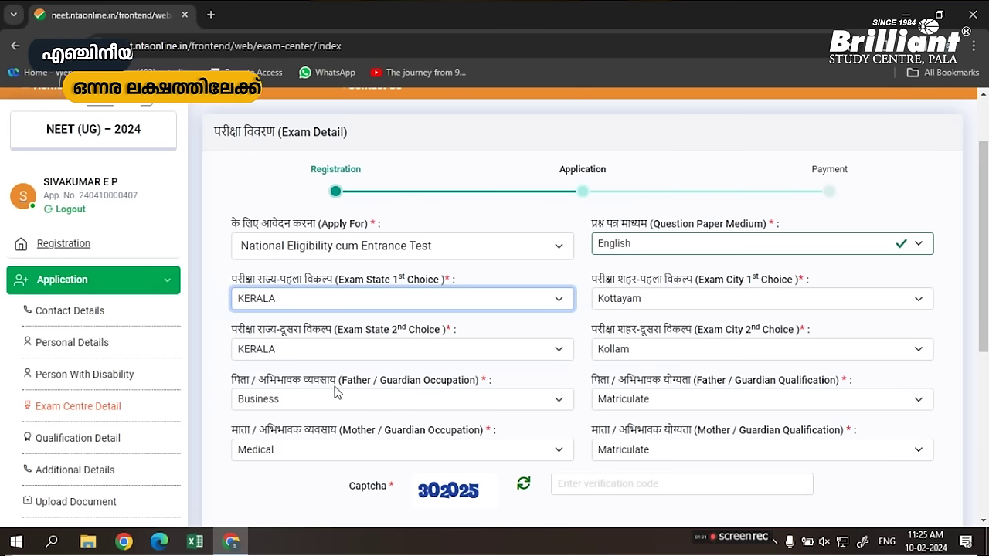
# - Keep Kottayam as first-choice city and KERALA as second-choice state, with Idukki as second city
pyautogui.click(624, 300)
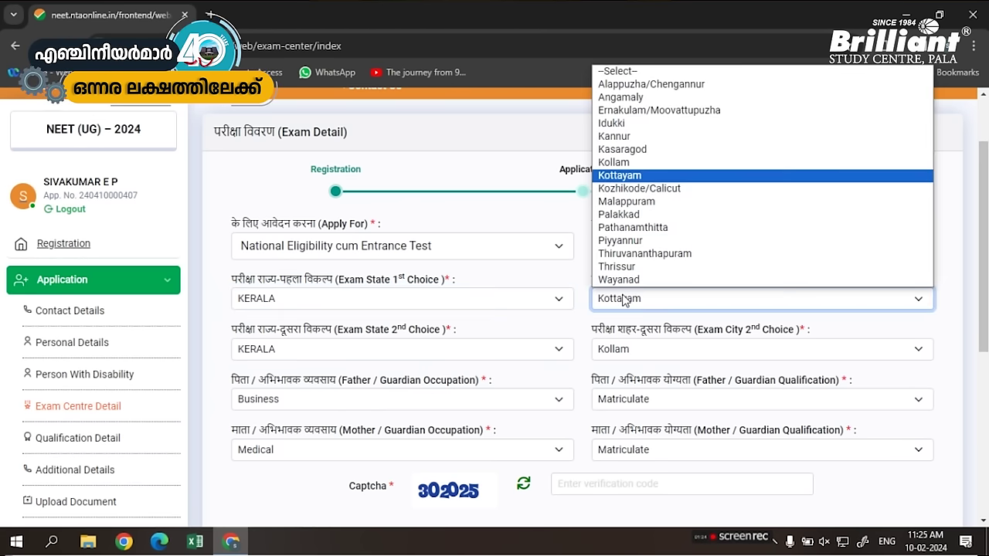
pyautogui.click(612, 178)
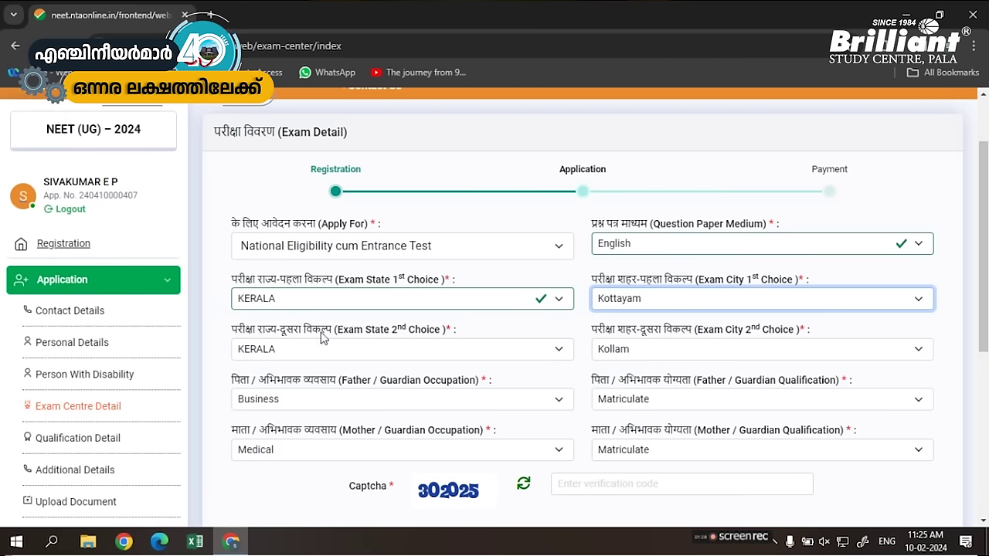
pyautogui.click(286, 348)
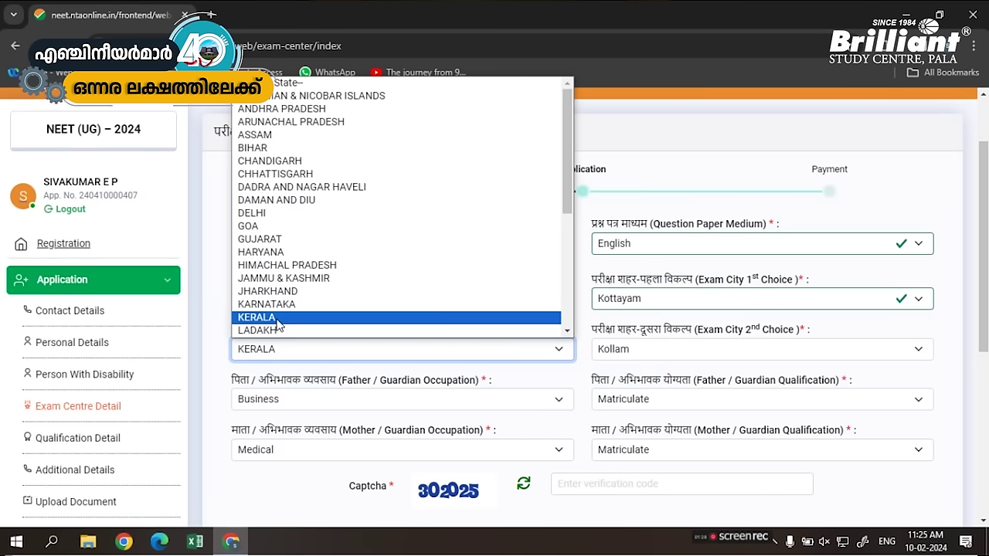
pyautogui.click(279, 317)
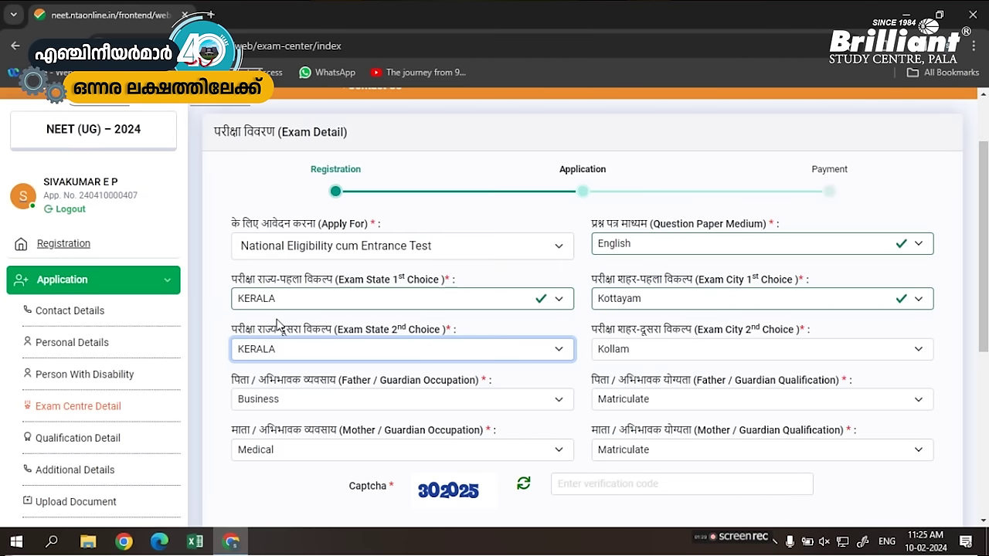
pyautogui.click(616, 349)
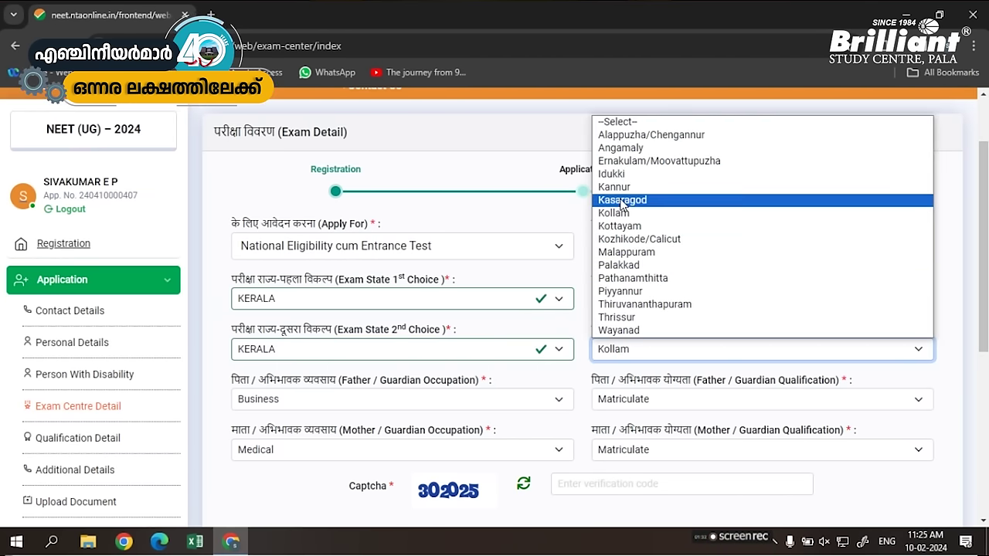
pyautogui.click(621, 174)
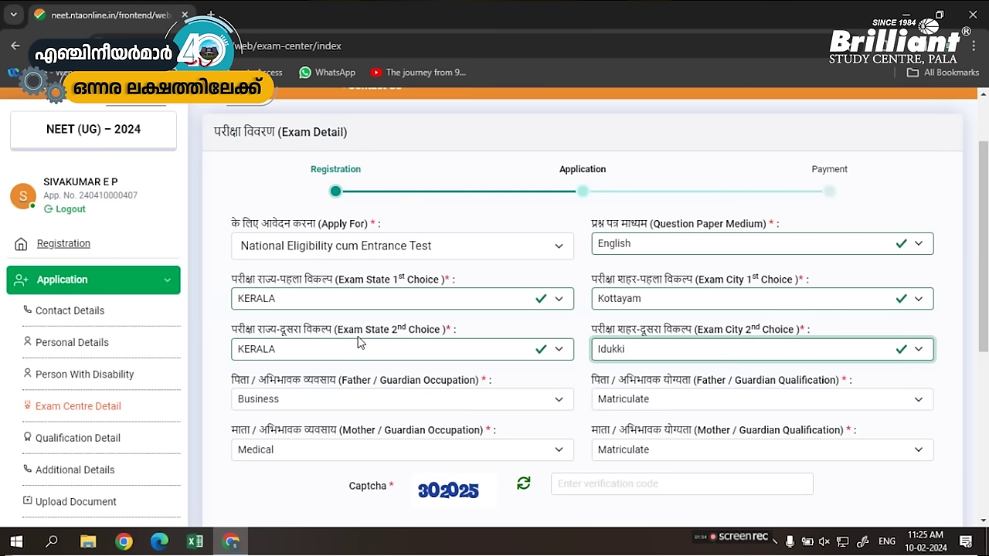
# - Set father to Business and Graduate, mother to Medical and Graduate
pyautogui.click(257, 399)
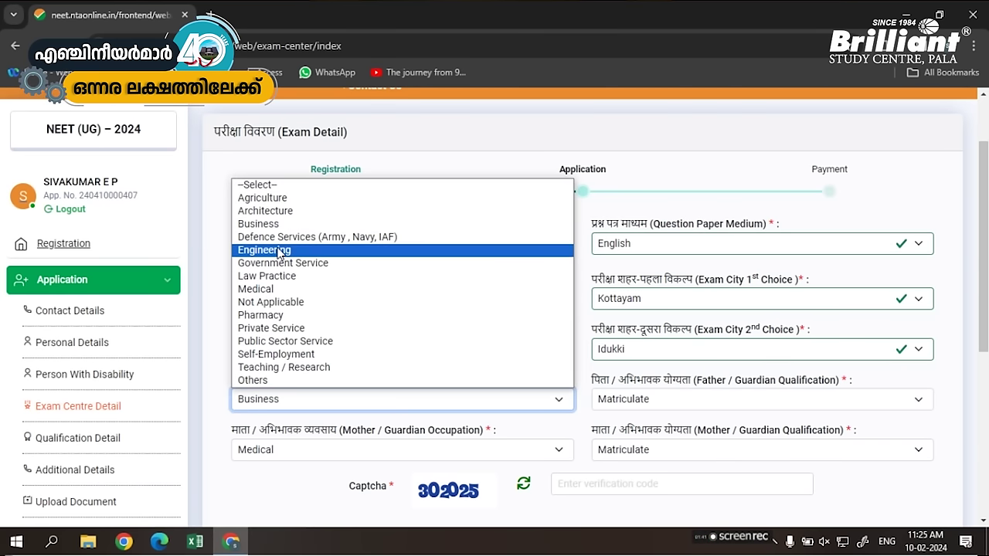
pyautogui.click(270, 225)
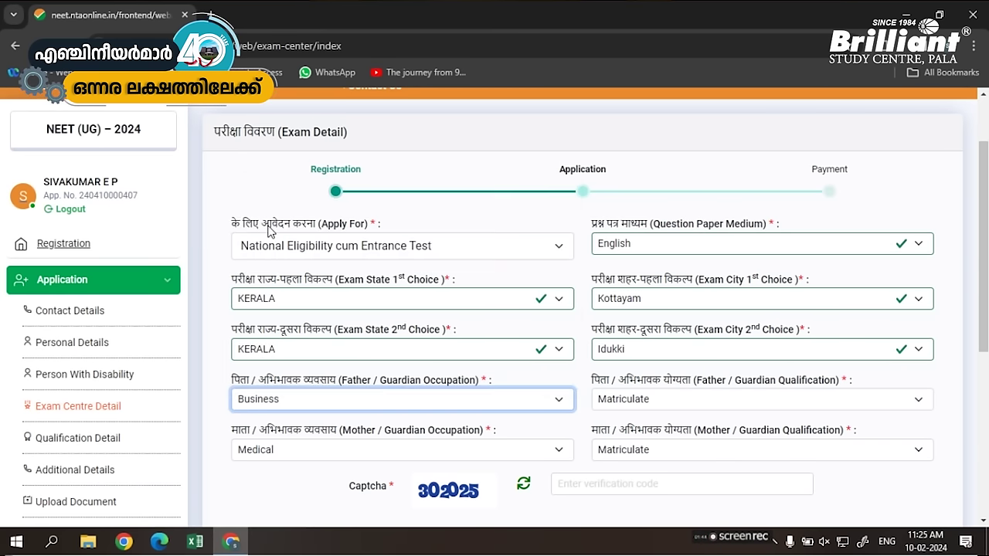
pyautogui.click(609, 399)
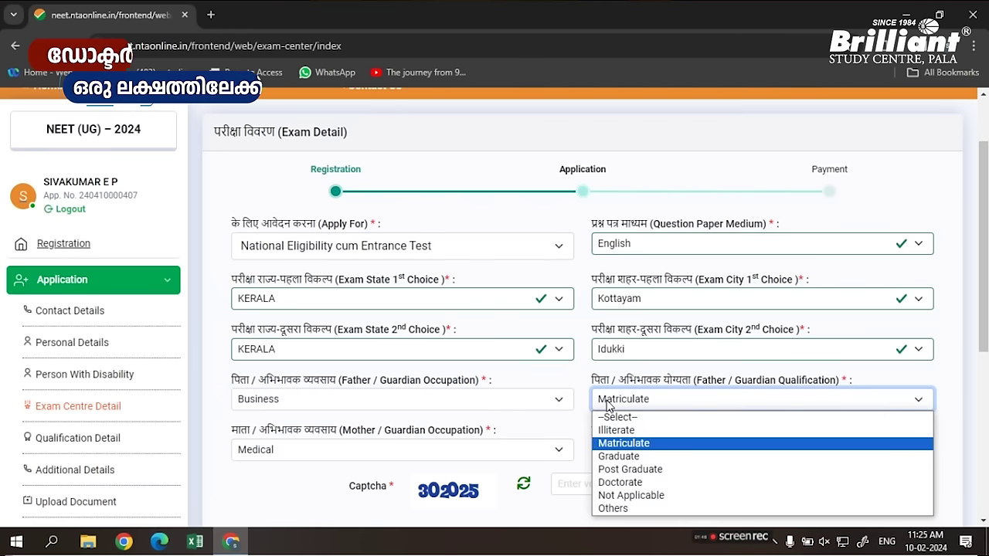
pyautogui.click(618, 456)
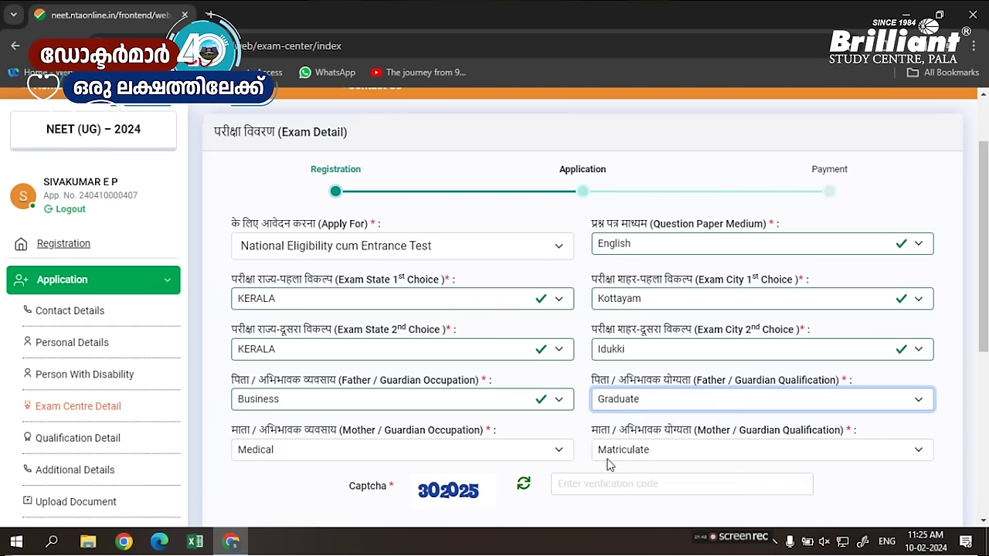
pyautogui.click(326, 457)
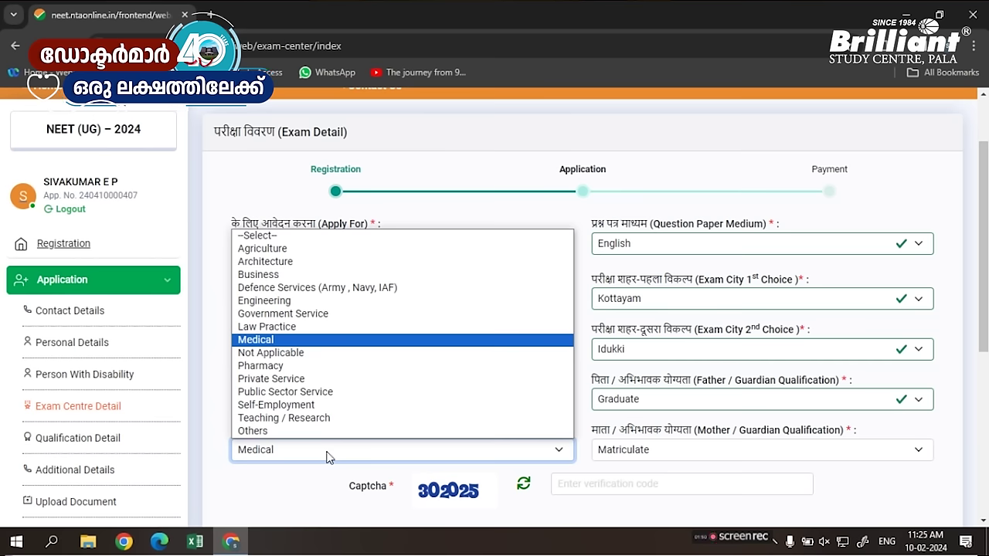
pyautogui.click(288, 344)
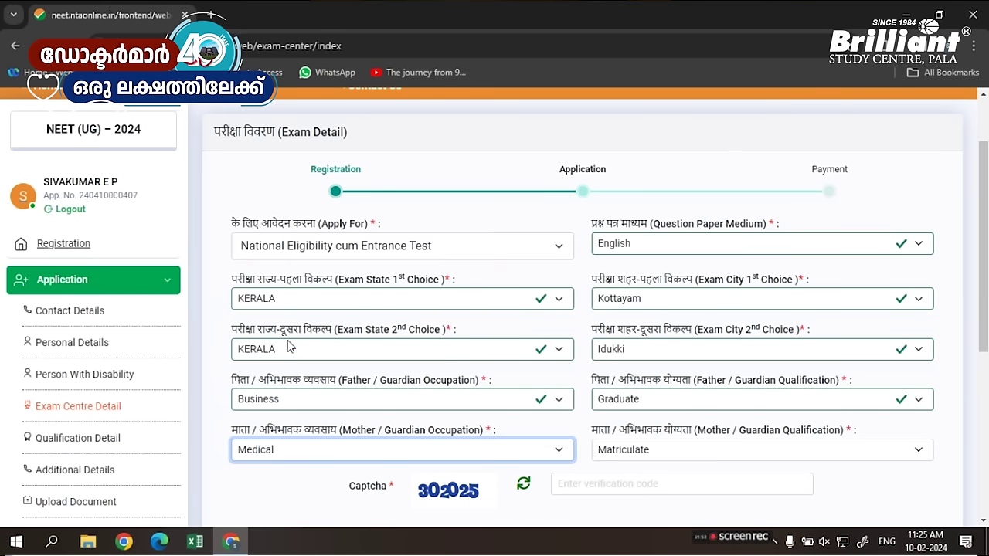
pyautogui.click(626, 454)
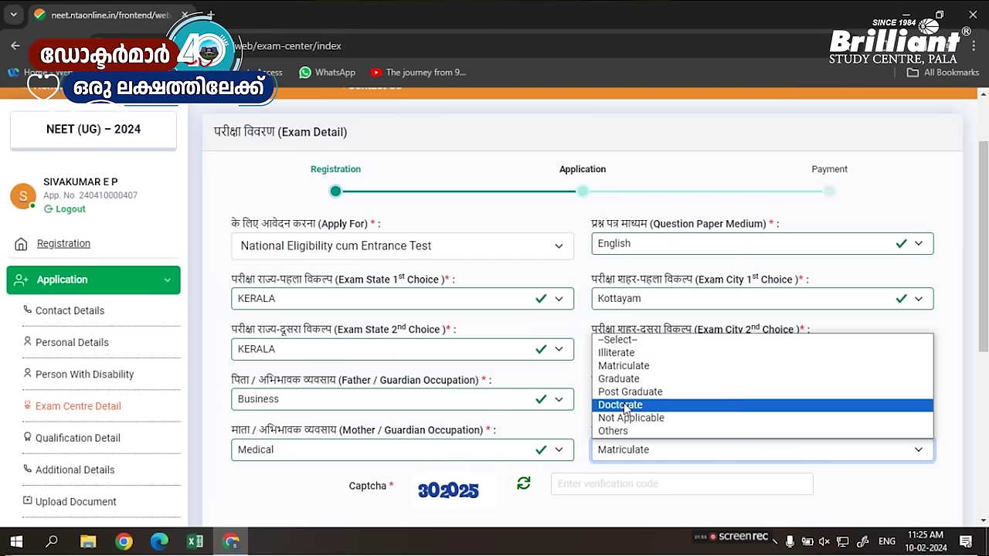
pyautogui.click(633, 379)
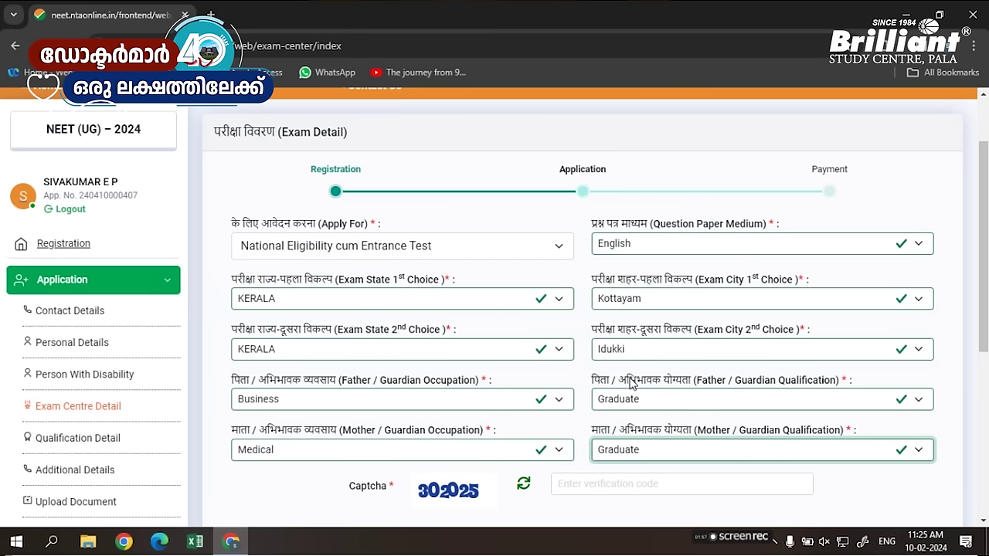
# - Enter the captcha, accept the declaration, save the exam details and dismiss the confirmation
pyautogui.click(984, 522)
pyautogui.scroll(-3, 876, 483)
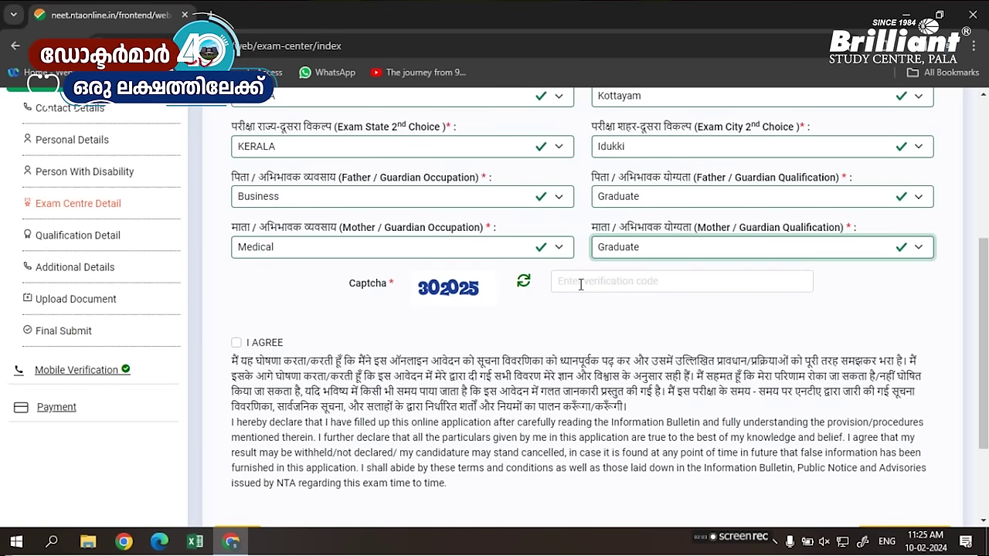
pyautogui.click(580, 284)
pyautogui.write('302025')
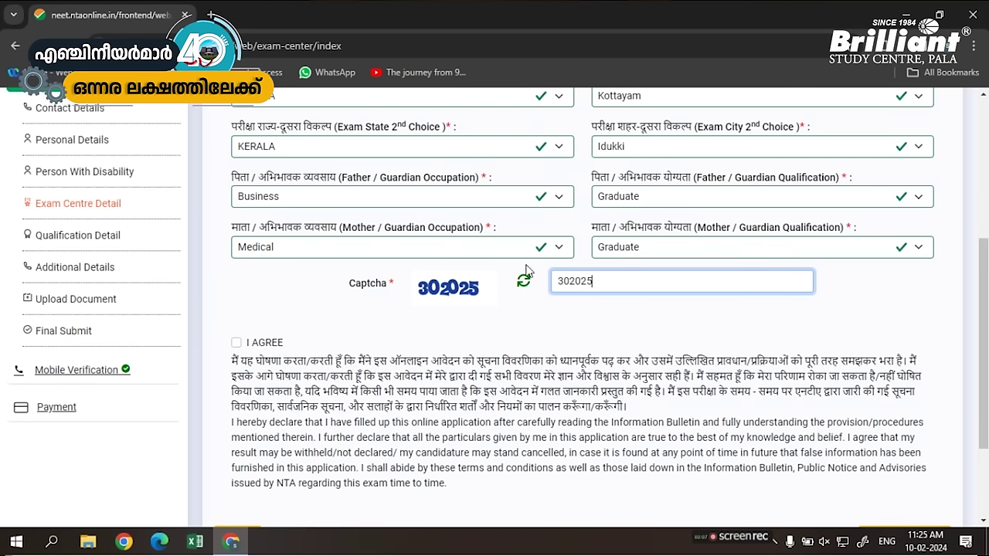
pyautogui.click(236, 343)
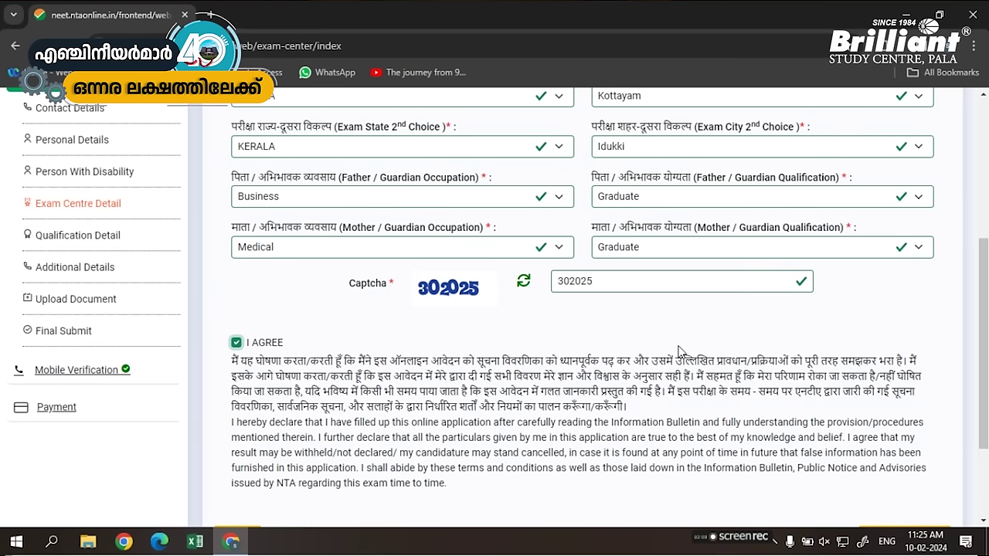
pyautogui.click(983, 523)
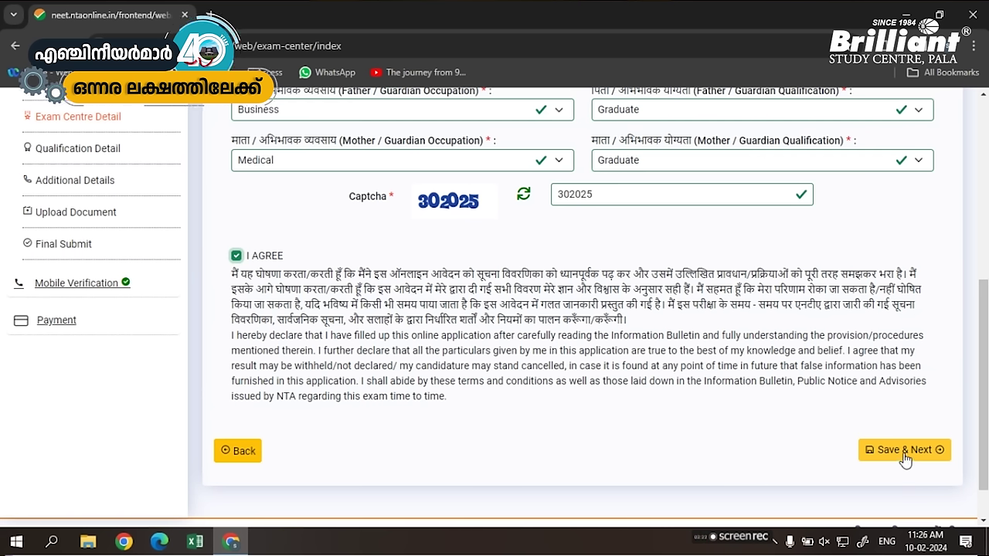
pyautogui.click(903, 457)
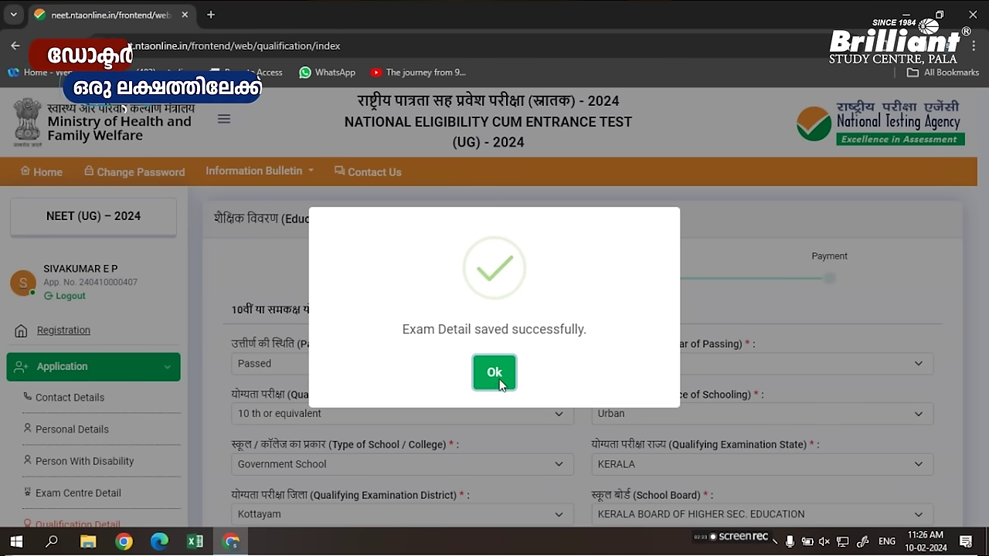
pyautogui.click(498, 375)
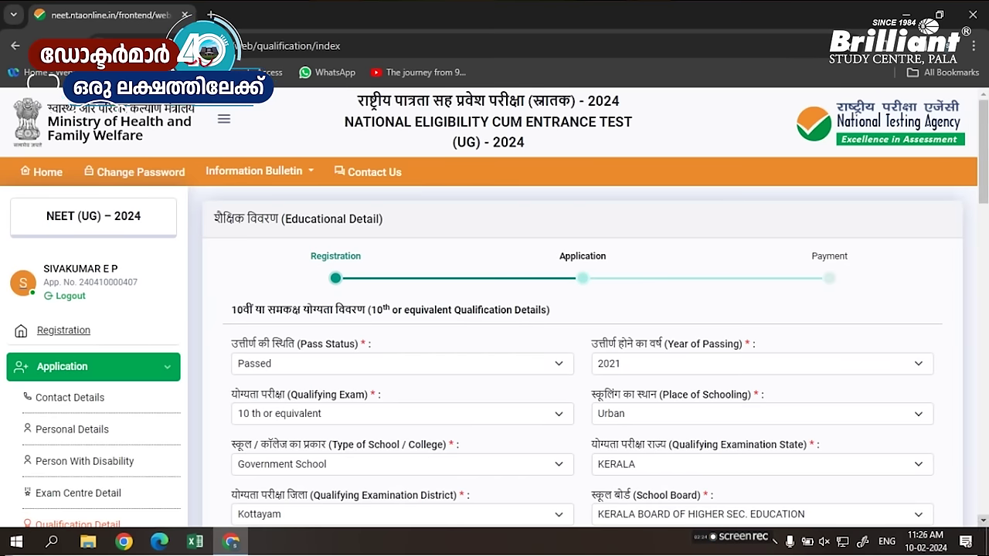
# - Reselect 2021, 10th or equivalent, Urban, Government School and KERALA in the 10th section
pyautogui.click(983, 522)
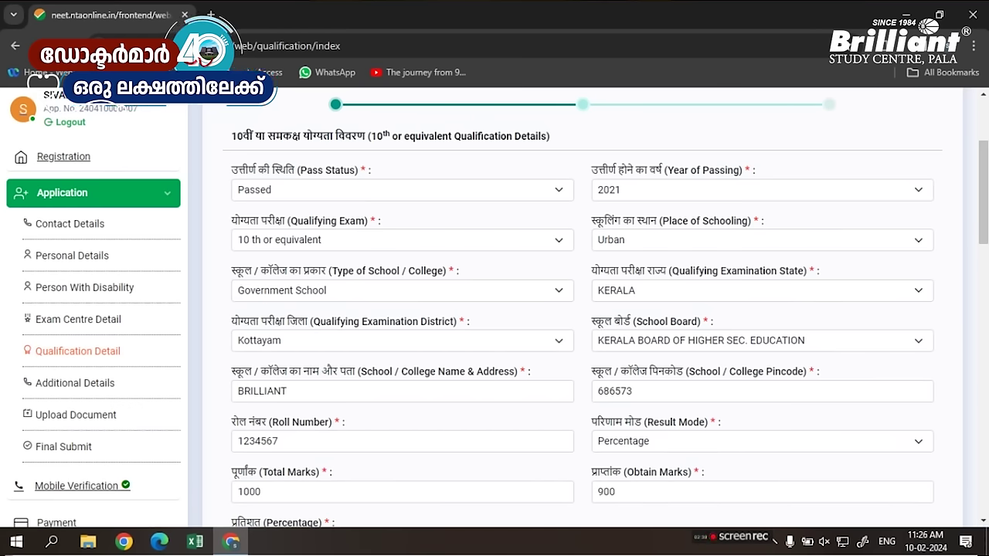
pyautogui.scroll(3, 986, 107)
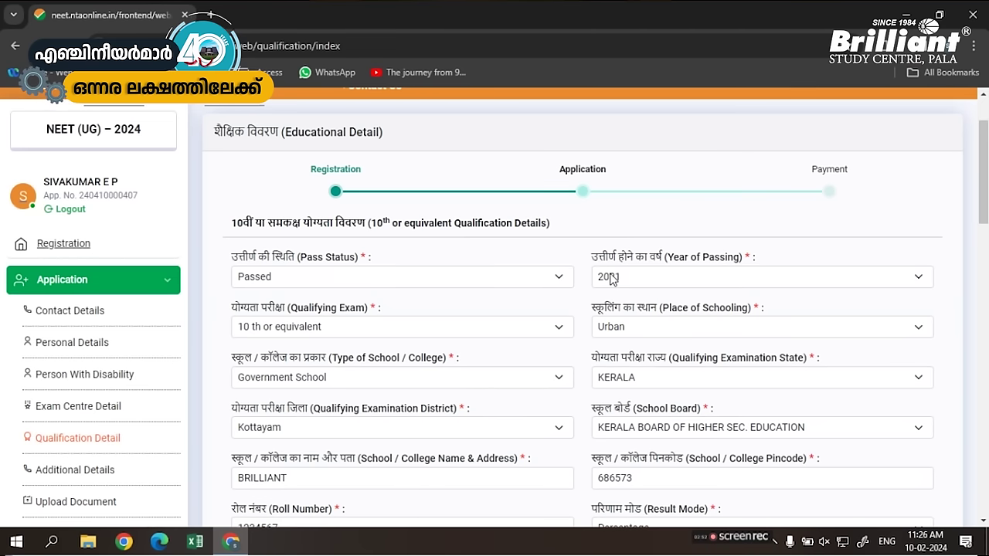
pyautogui.click(610, 276)
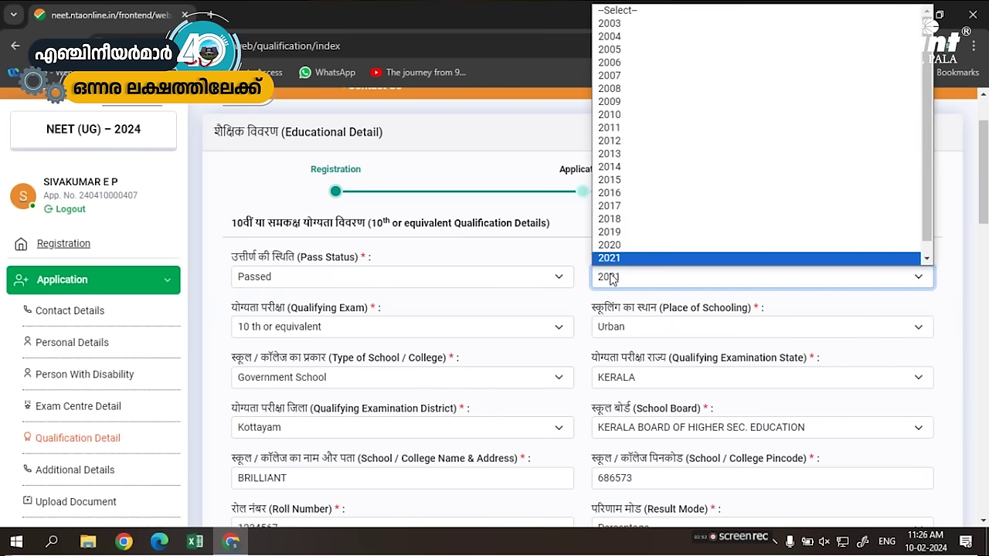
pyautogui.click(610, 259)
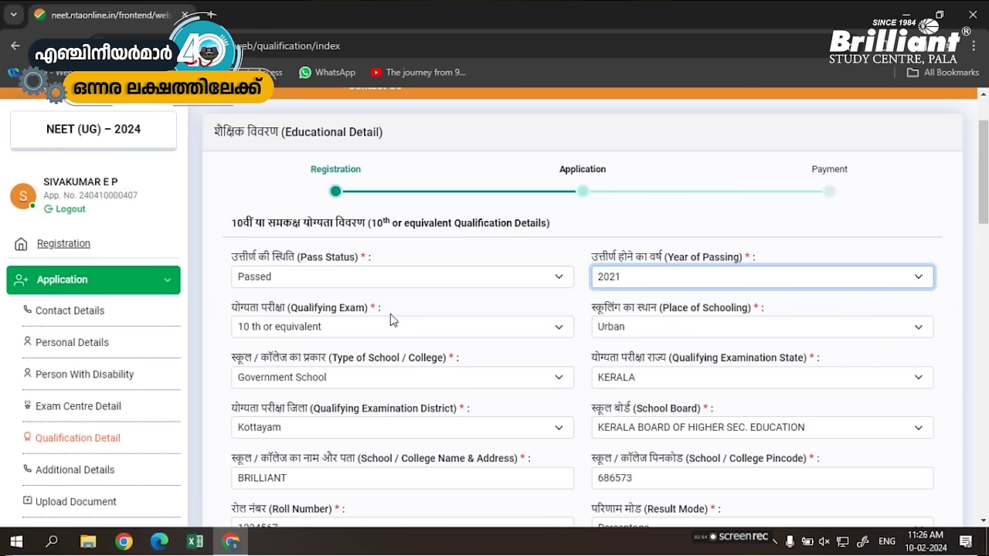
pyautogui.click(321, 331)
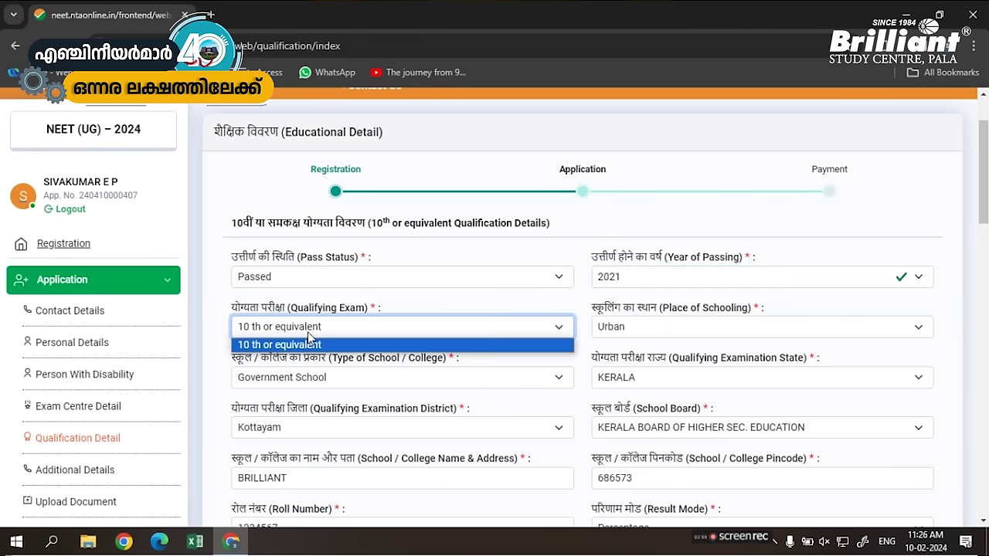
pyautogui.click(630, 334)
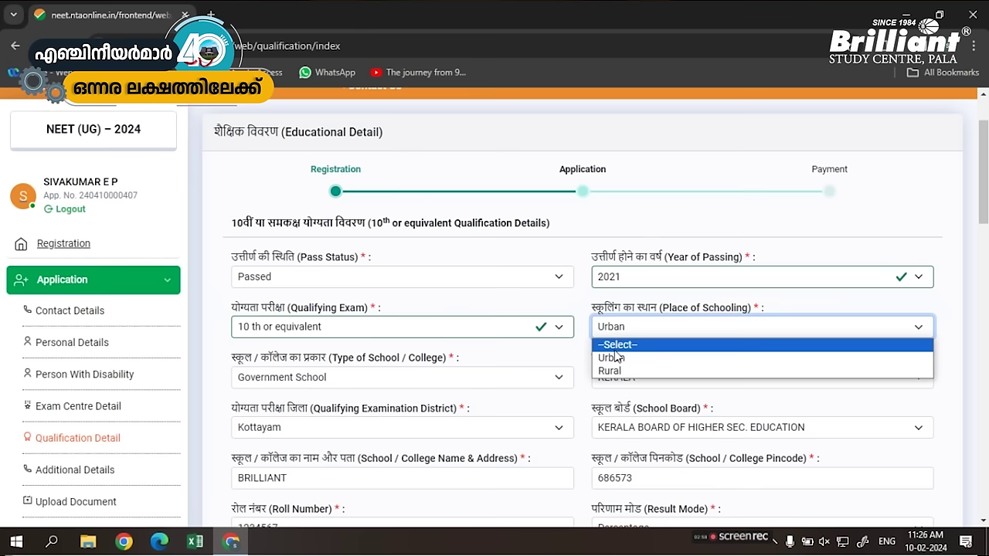
pyautogui.click(612, 359)
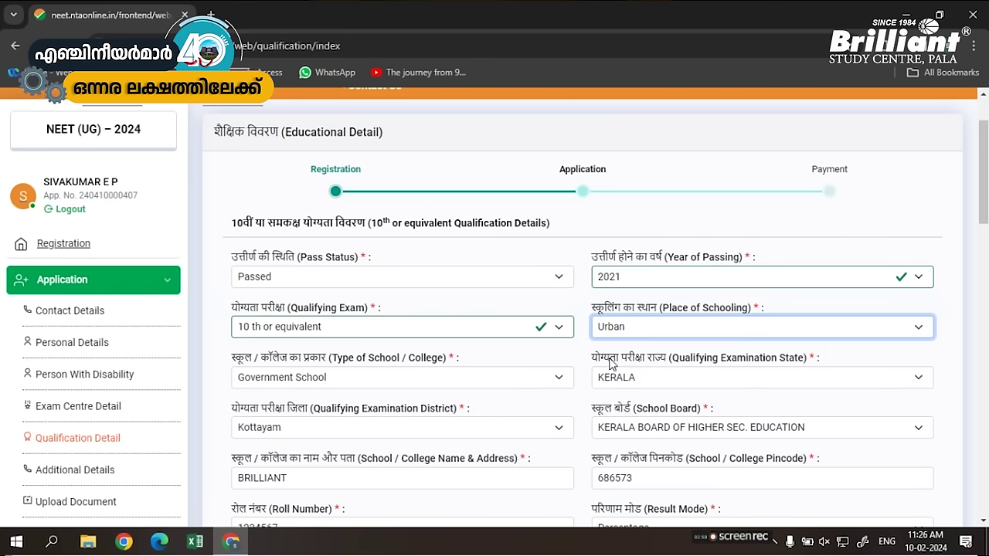
pyautogui.click(303, 382)
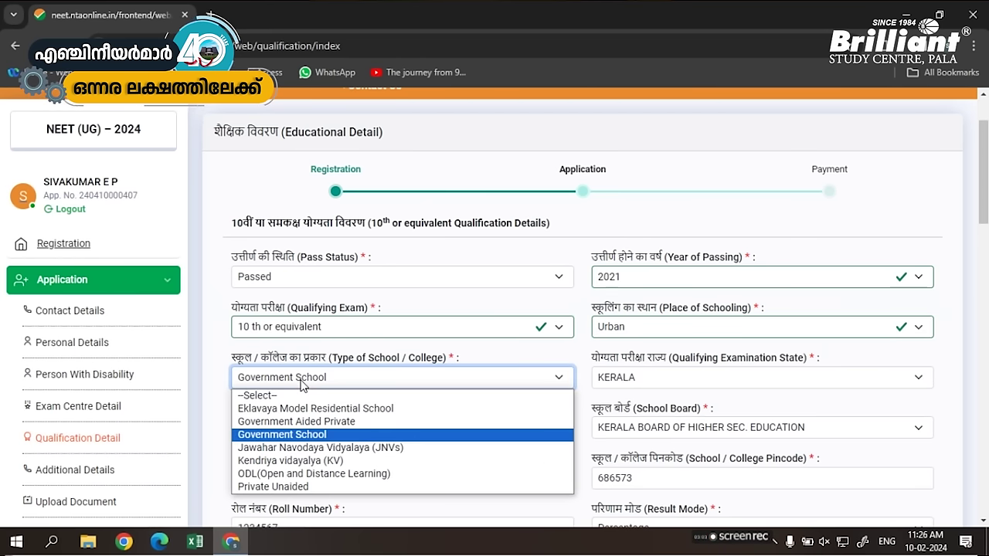
pyautogui.click(305, 437)
pyautogui.click(651, 384)
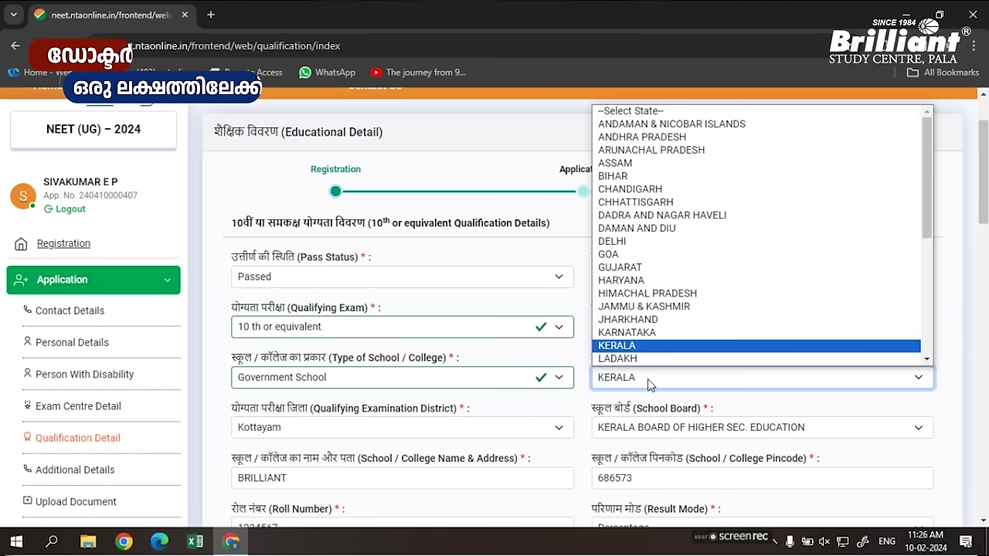
pyautogui.click(641, 347)
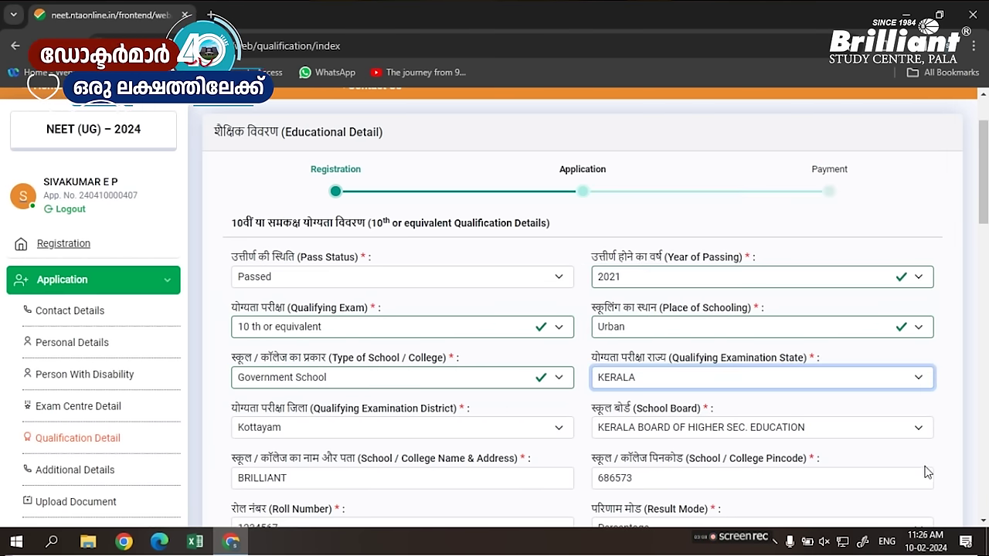
pyautogui.scroll(-3, 983, 519)
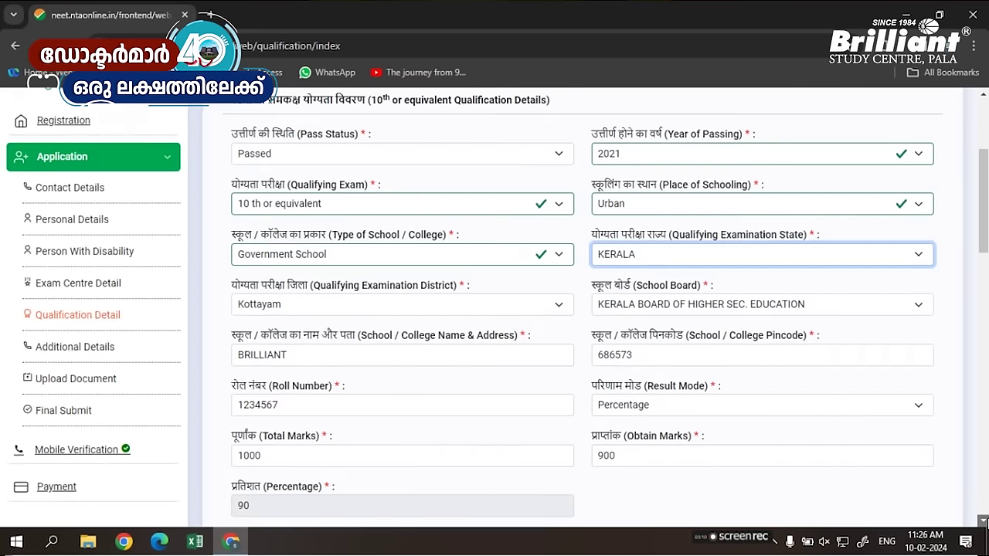
# - Keep Kottayam as district and KERALA BOARD OF HIGHER SEC. EDUCATION as the school board
pyautogui.scroll(-2, 456, 291)
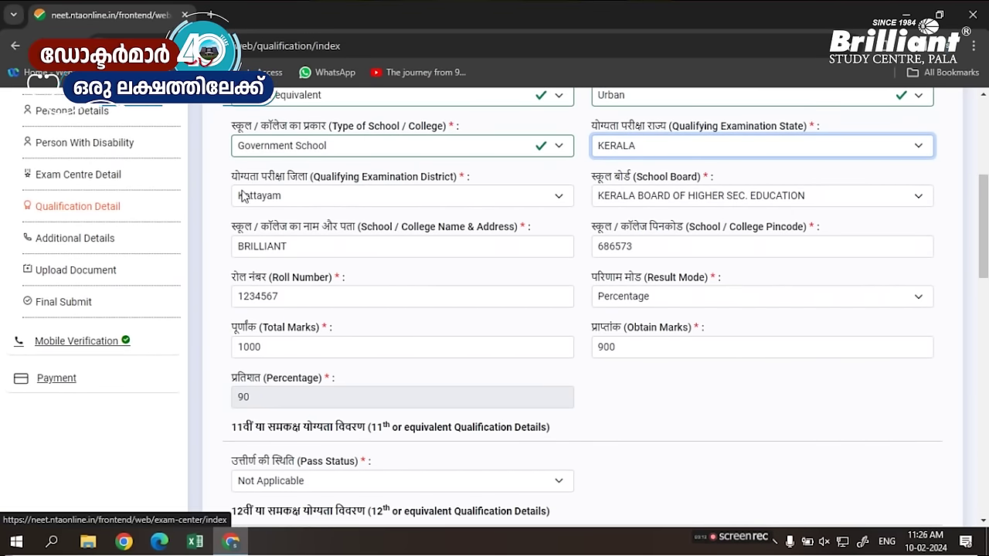
pyautogui.click(241, 195)
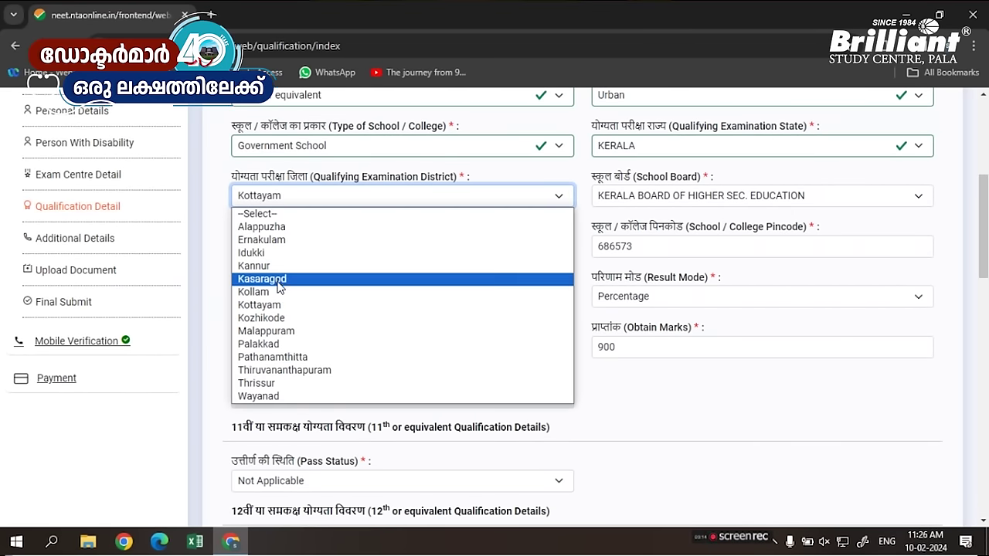
pyautogui.click(273, 305)
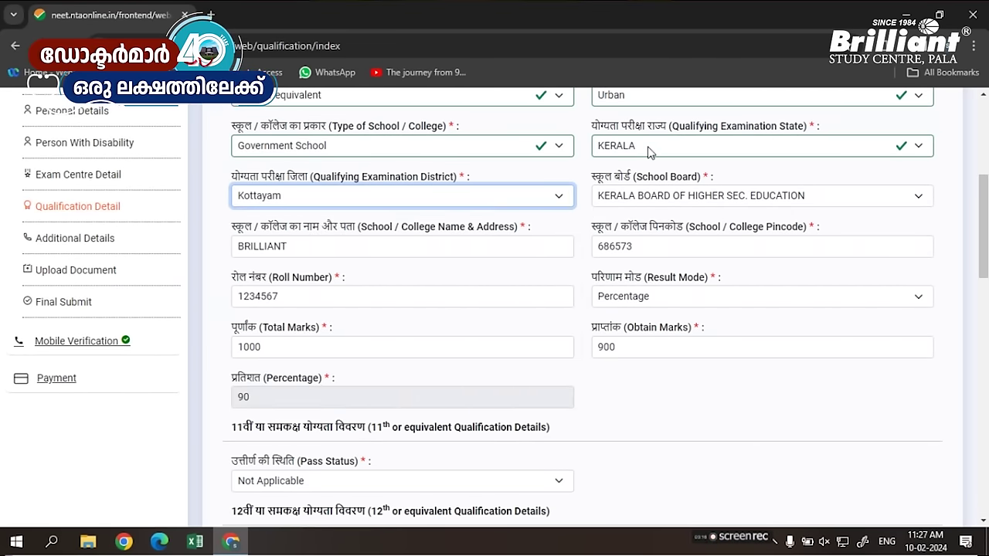
pyautogui.click(641, 199)
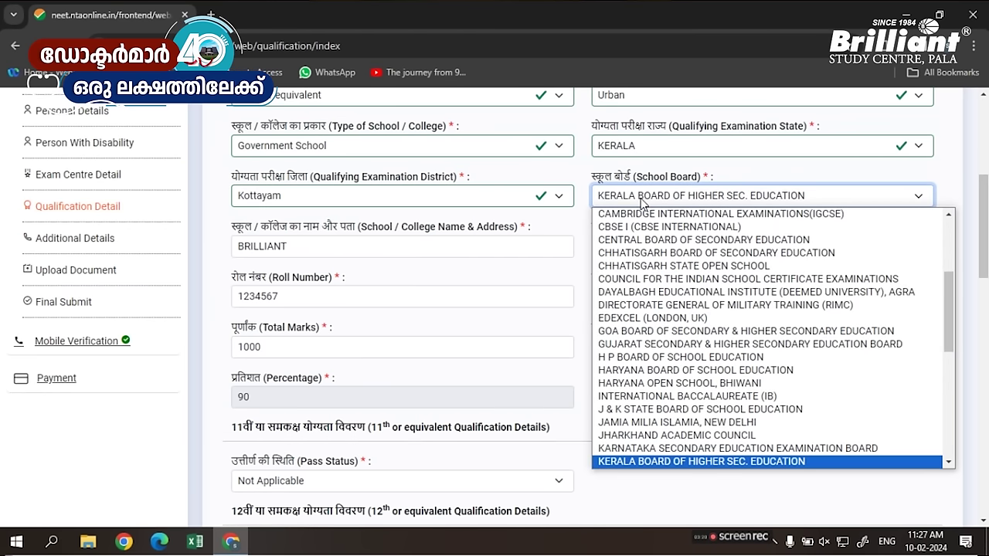
pyautogui.click(683, 462)
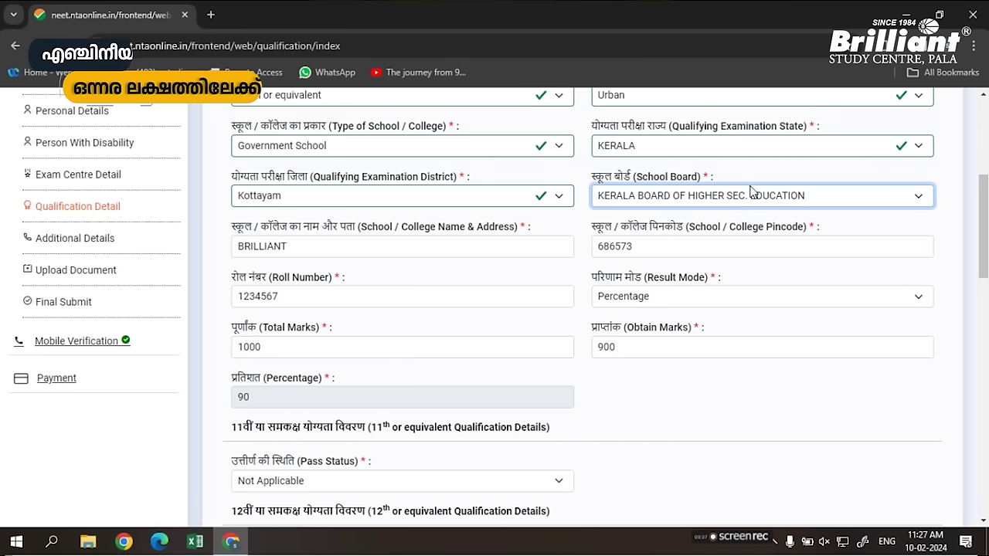
pyautogui.click(682, 203)
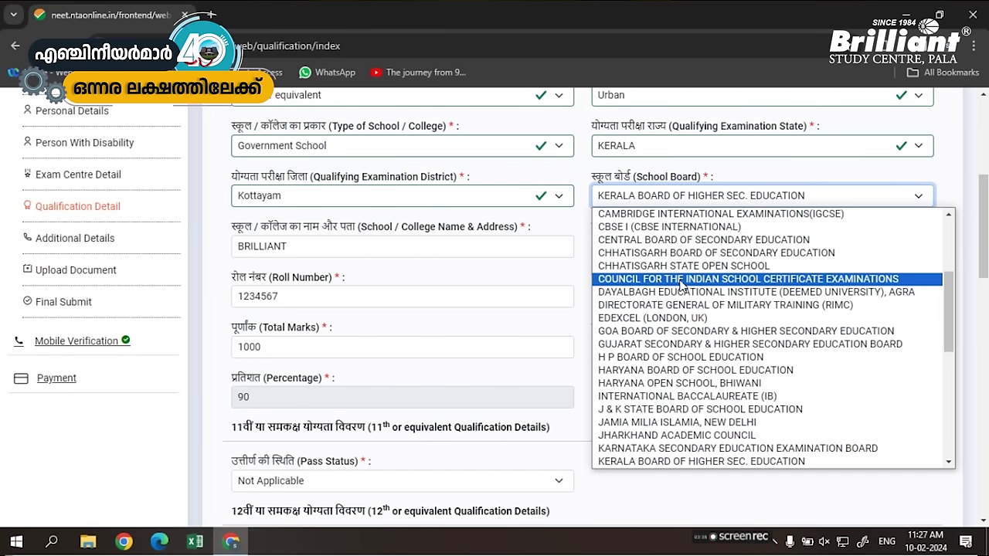
pyautogui.click(669, 461)
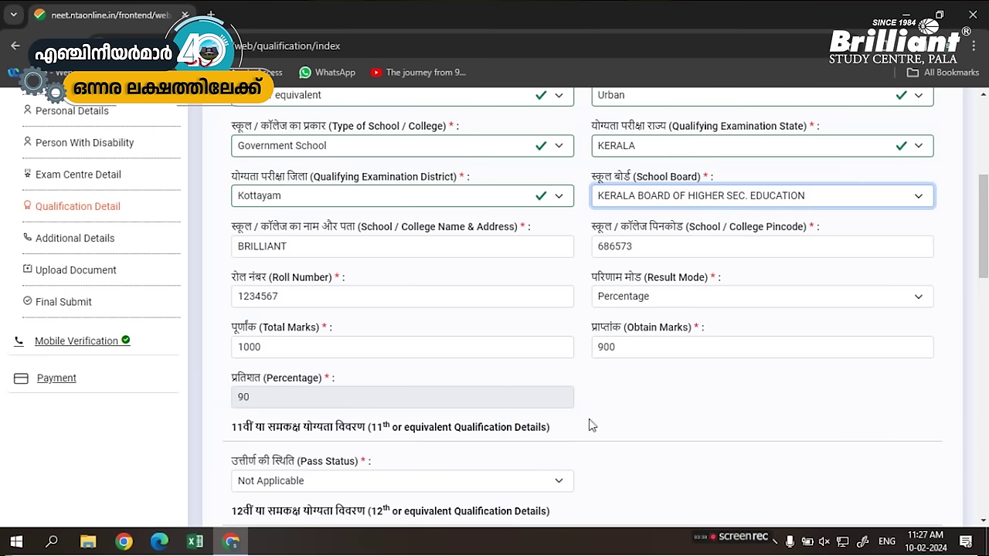
# - Confirm school BRILLIANT, pincode, roll number, Percentage result mode, 1000 total and 900 obtained marks
pyautogui.click(334, 247)
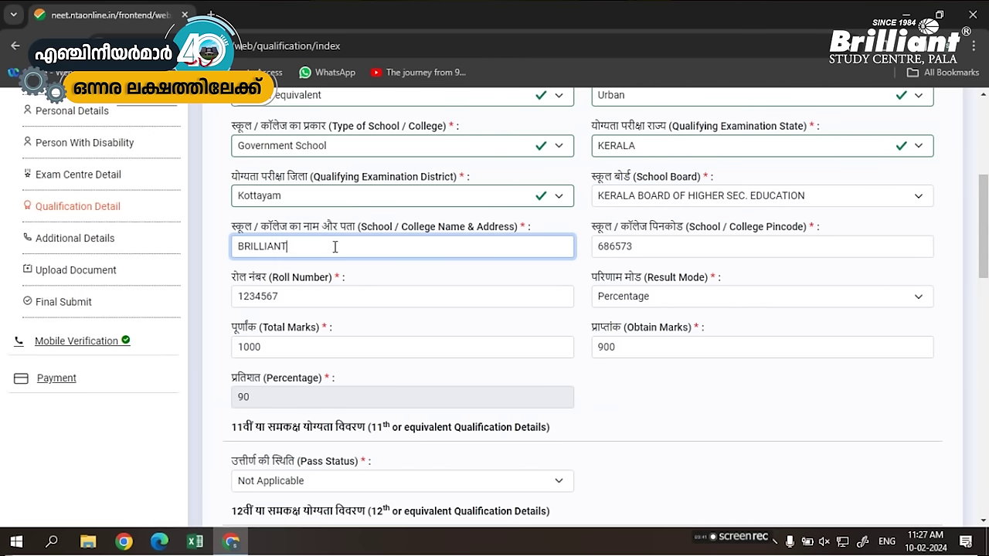
pyautogui.click(648, 246)
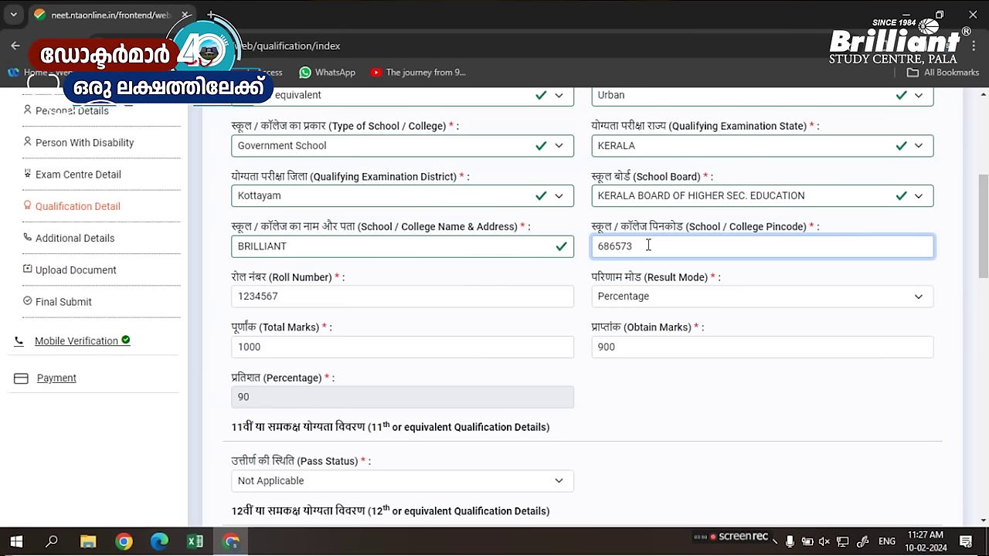
pyautogui.click(294, 296)
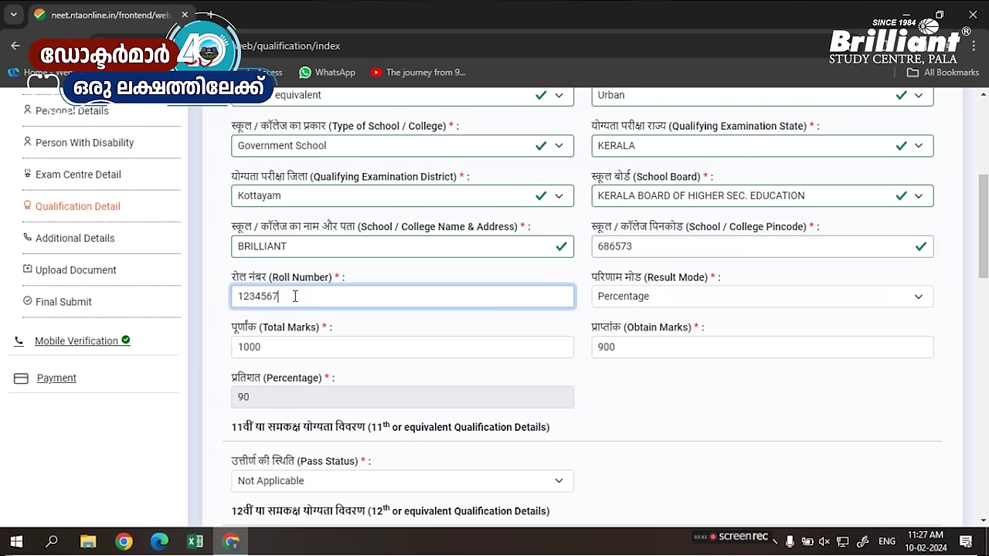
pyautogui.click(638, 301)
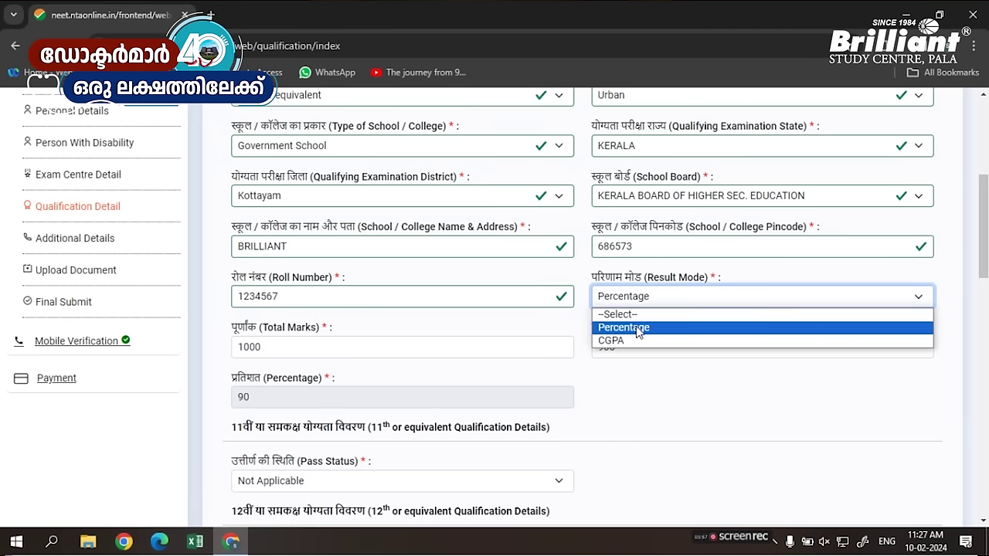
pyautogui.click(639, 331)
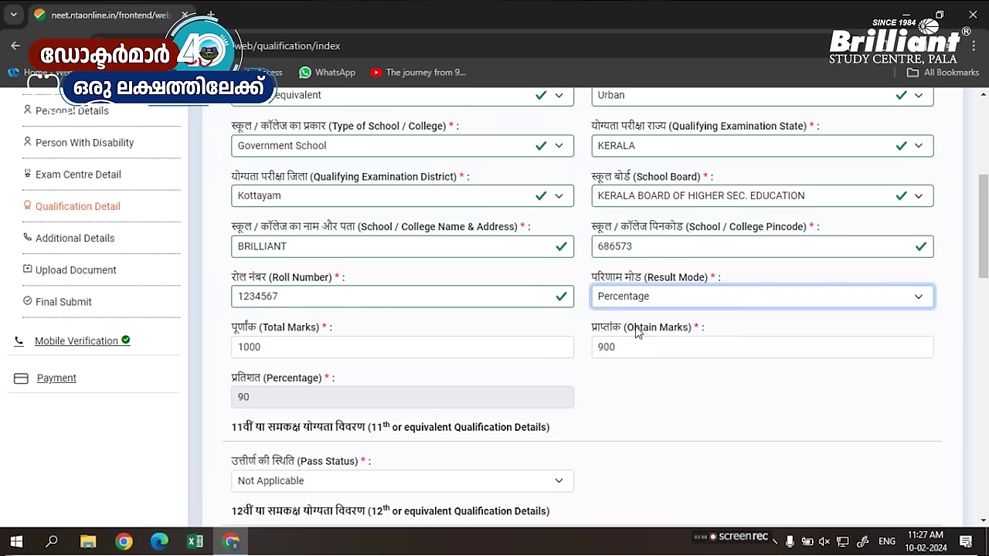
pyautogui.click(291, 356)
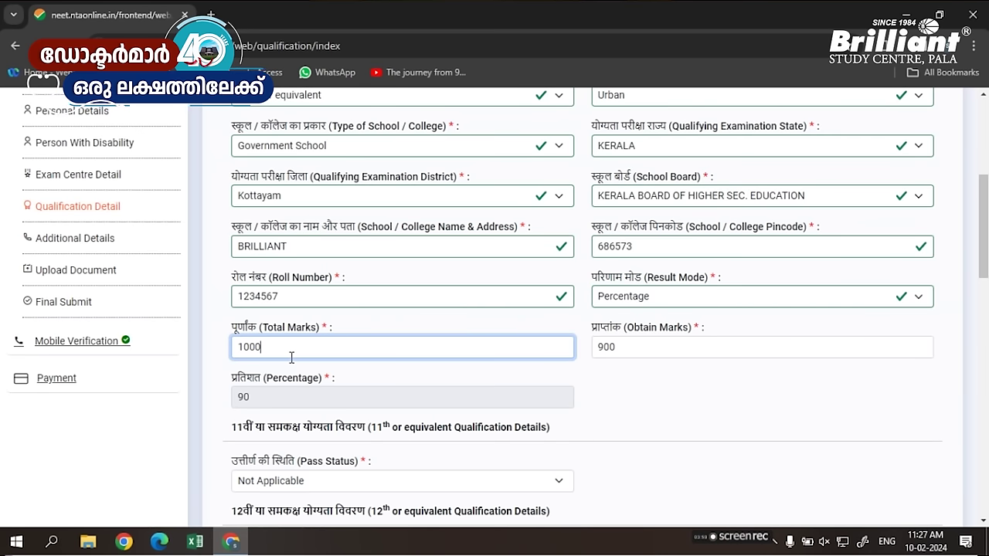
pyautogui.click(648, 349)
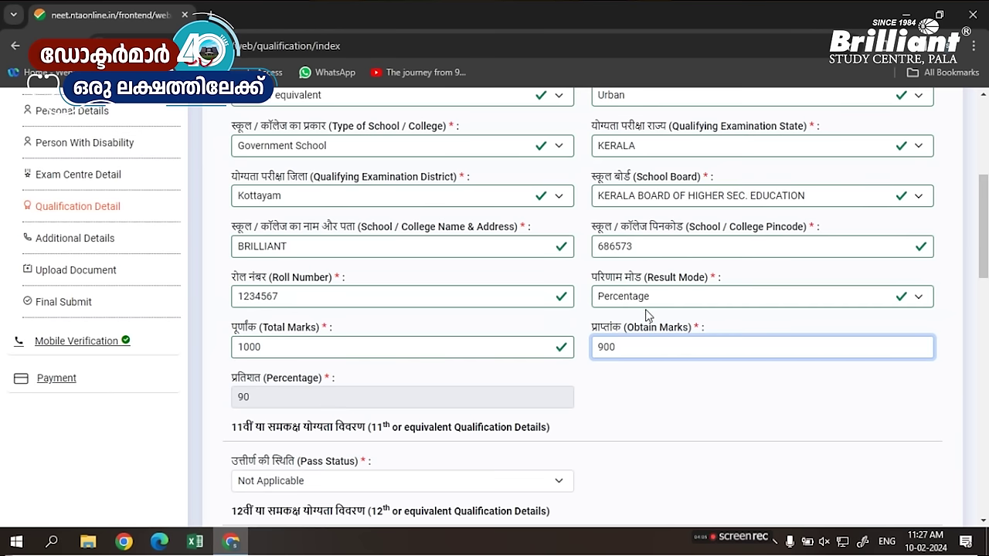
pyautogui.click(984, 522)
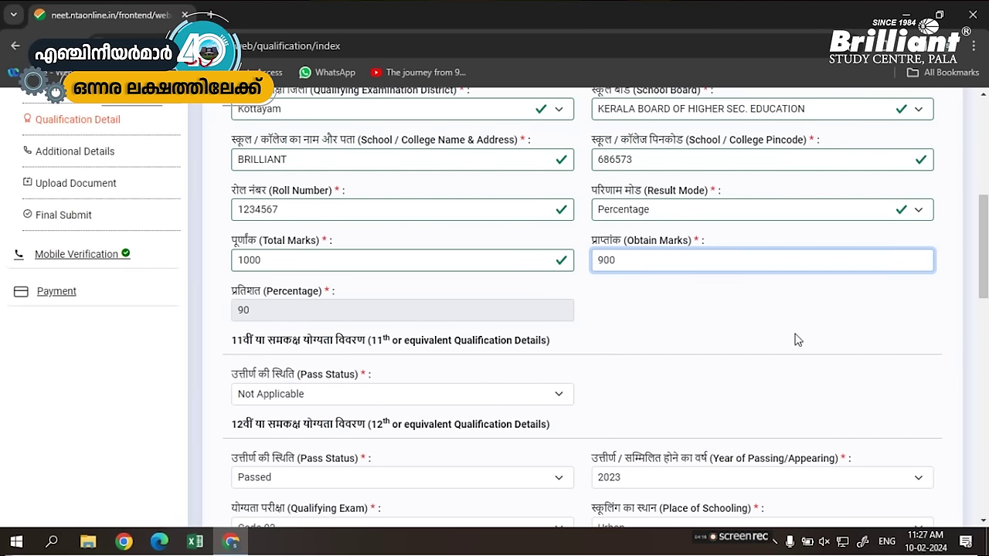
pyautogui.click(627, 217)
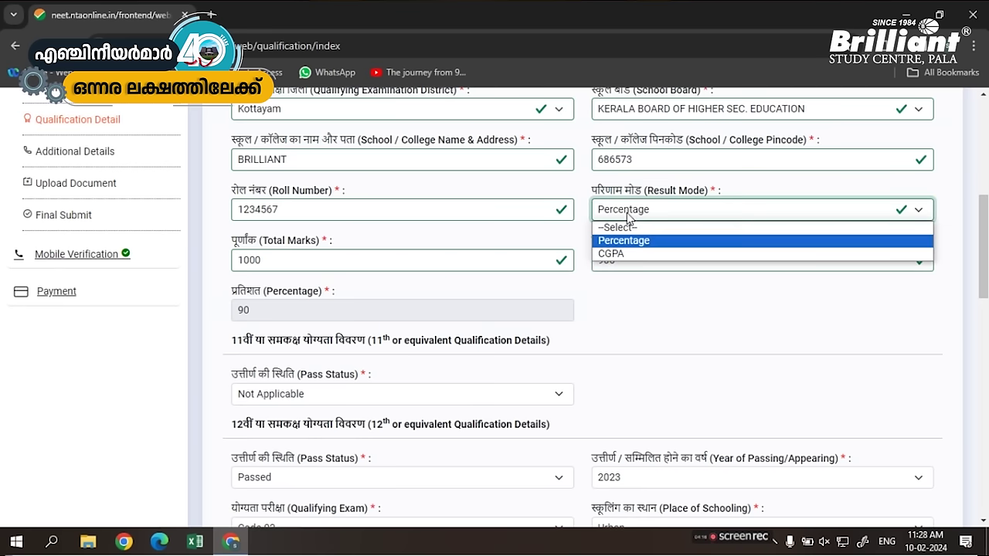
pyautogui.click(622, 243)
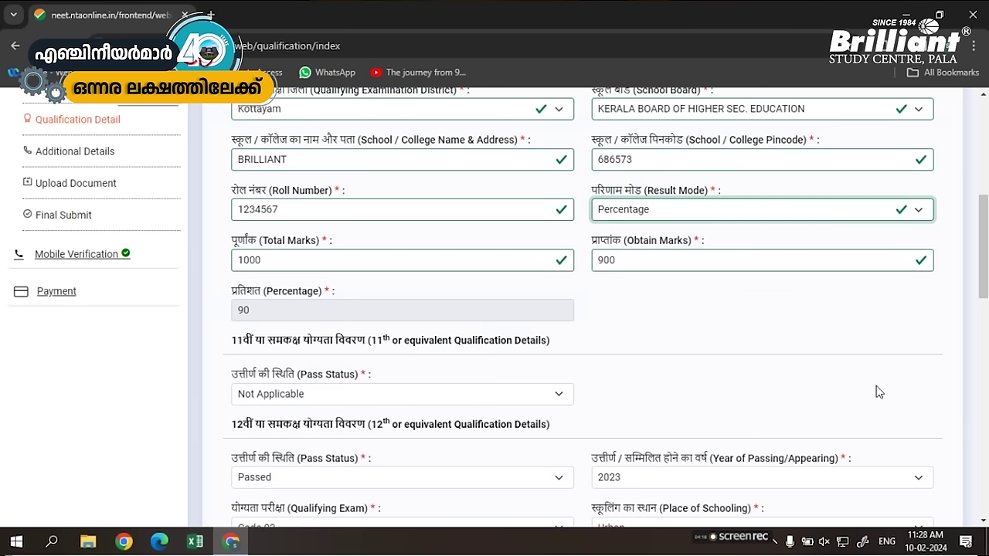
pyautogui.click(983, 523)
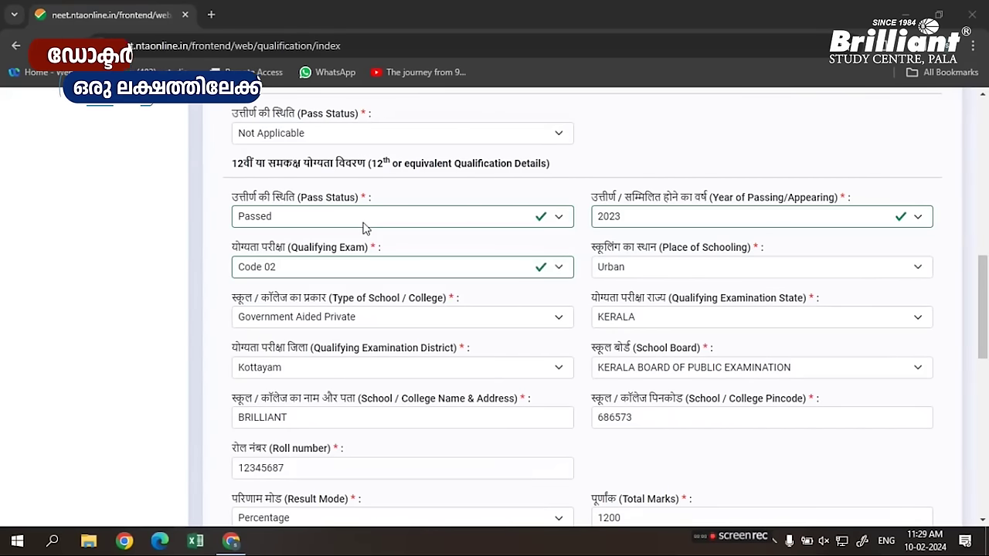
# - Reselect Passed, 2023, Code 02, Urban, Government Aided Private and KERALA in the 12th section
pyautogui.click(363, 227)
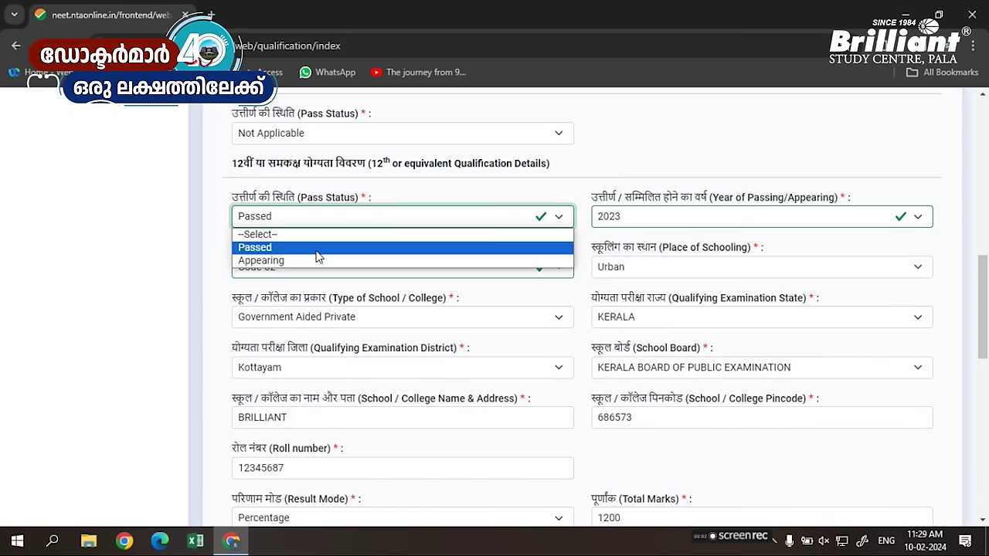
pyautogui.click(316, 251)
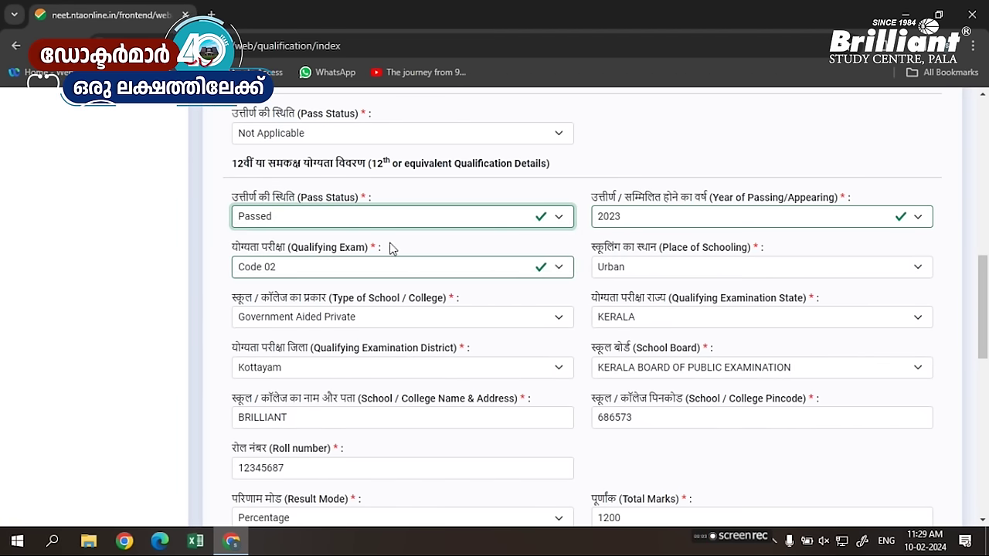
pyautogui.click(634, 223)
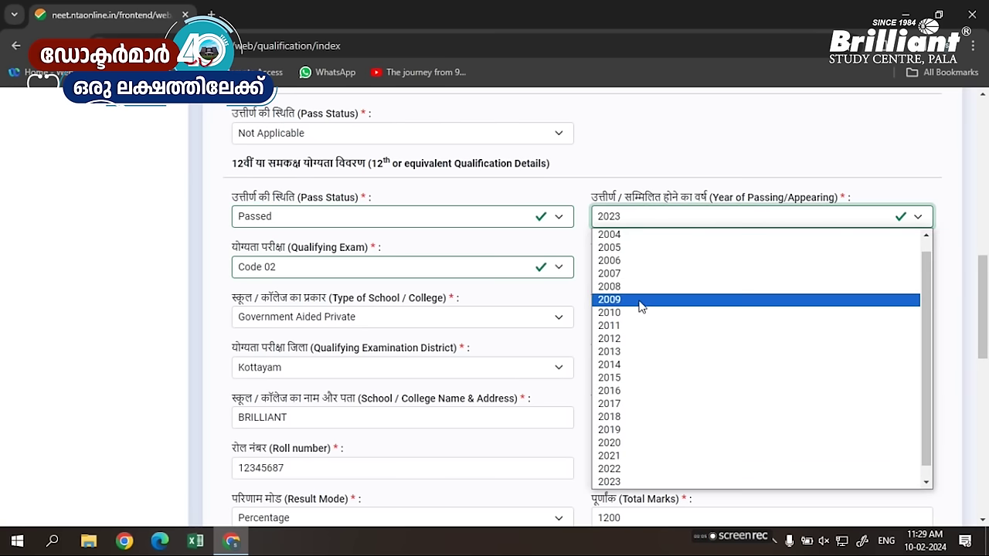
pyautogui.click(614, 482)
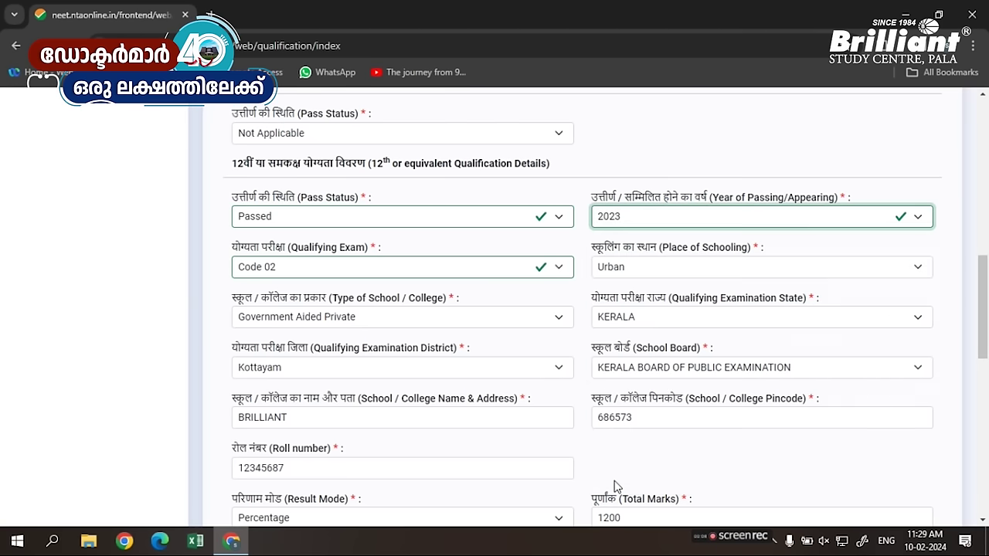
pyautogui.click(276, 272)
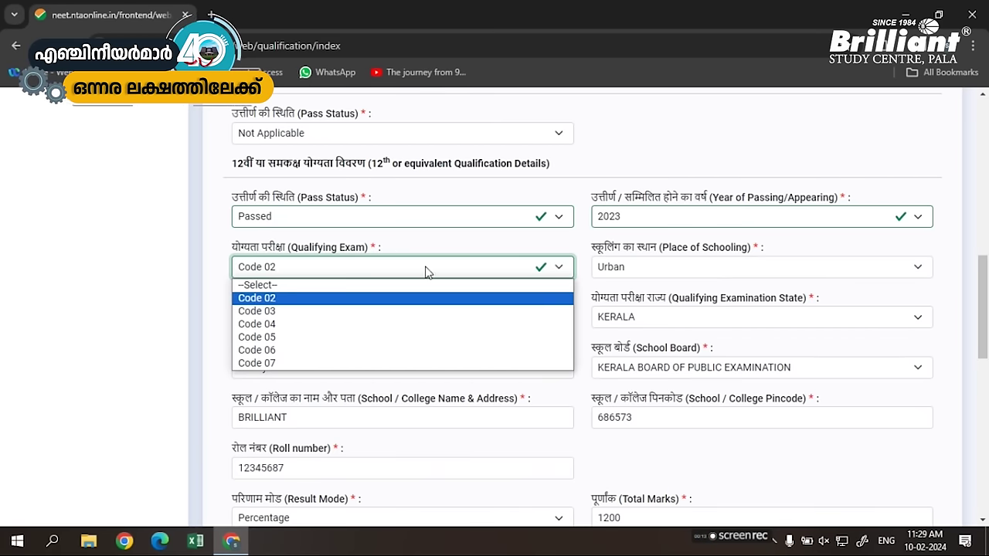
pyautogui.click(625, 270)
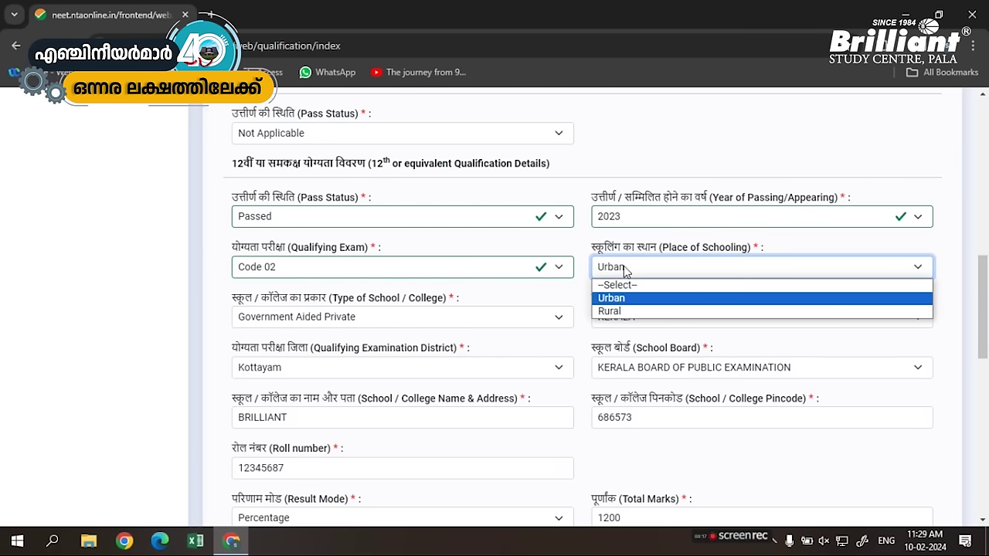
pyautogui.click(276, 322)
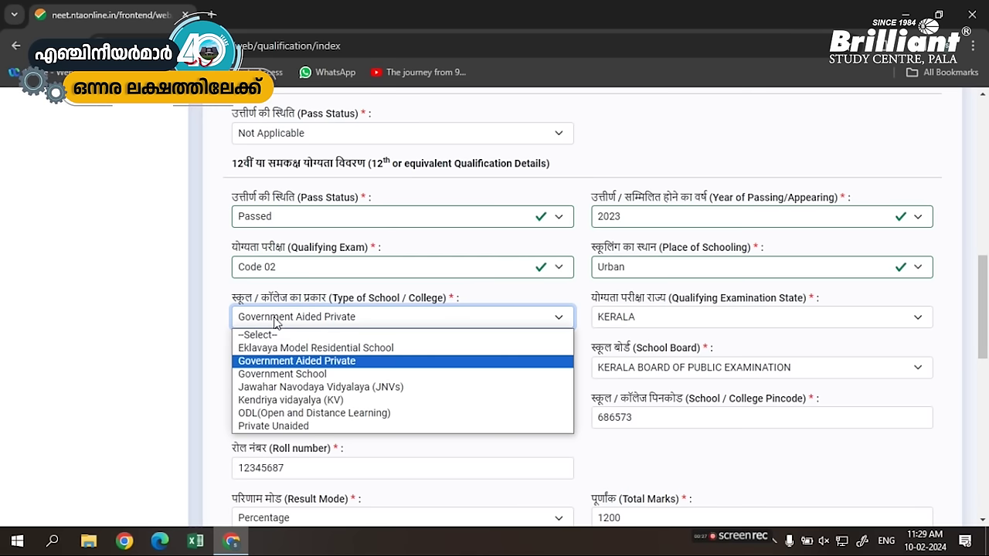
pyautogui.click(658, 318)
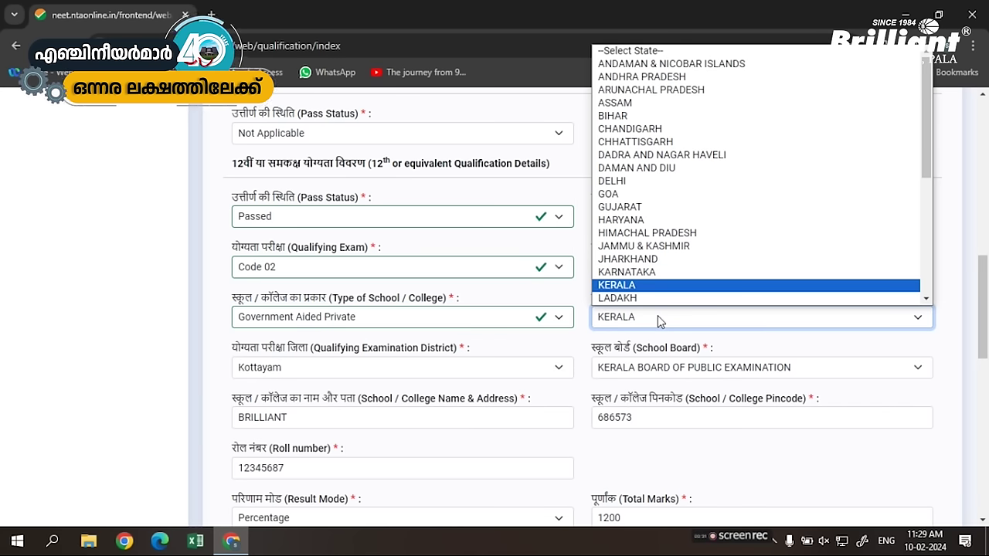
pyautogui.click(657, 315)
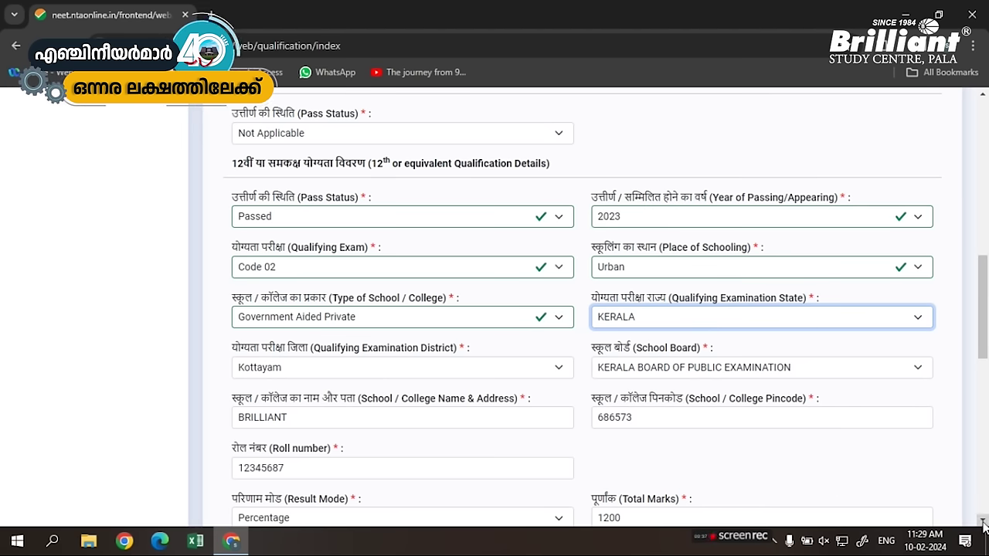
pyautogui.moveTo(983, 524); pyautogui.dragTo(983, 524)
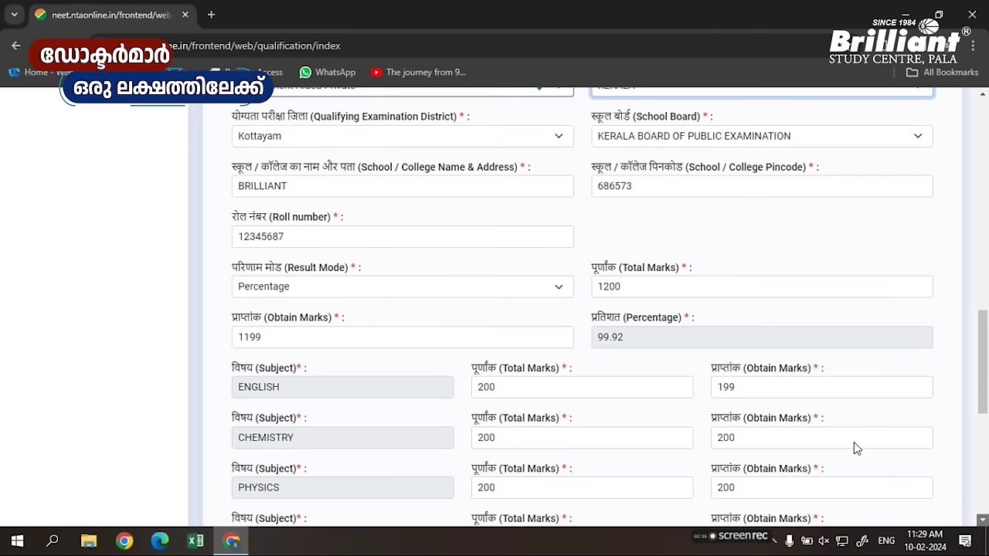
# - Keep KERALA BOARD OF PUBLIC EXAMINATION as 12th board and confirm school BRILLIANT, pincode and roll number
pyautogui.click(705, 143)
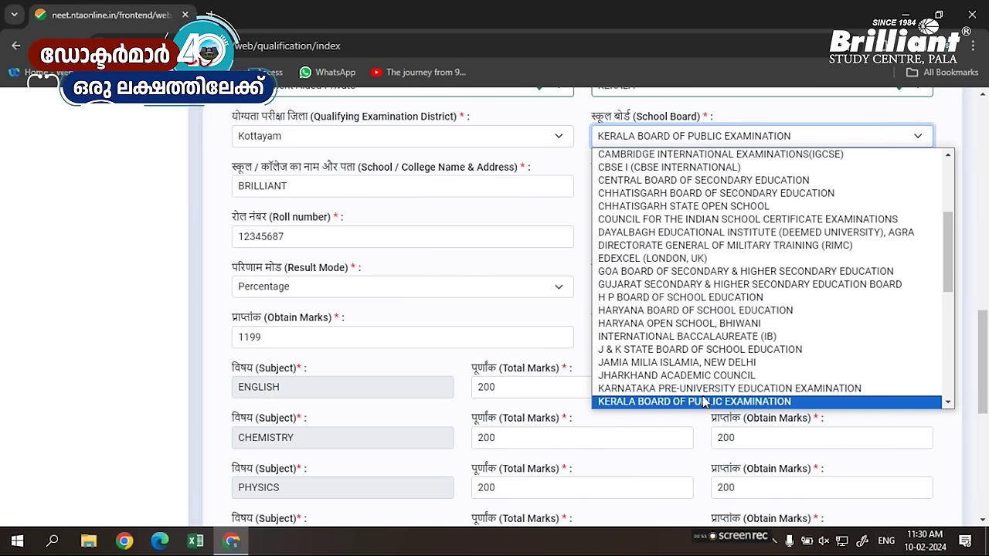
pyautogui.click(704, 401)
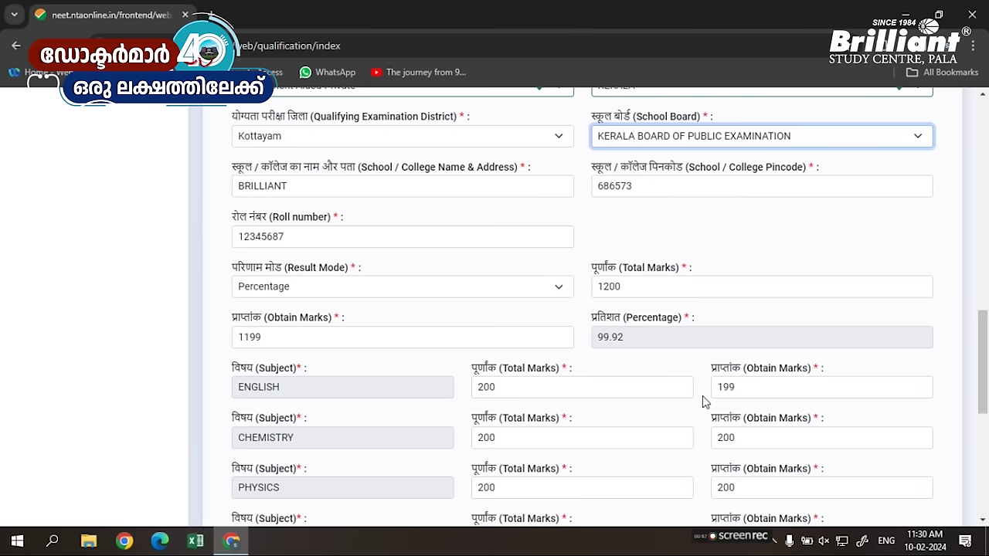
pyautogui.click(320, 193)
pyautogui.click(694, 187)
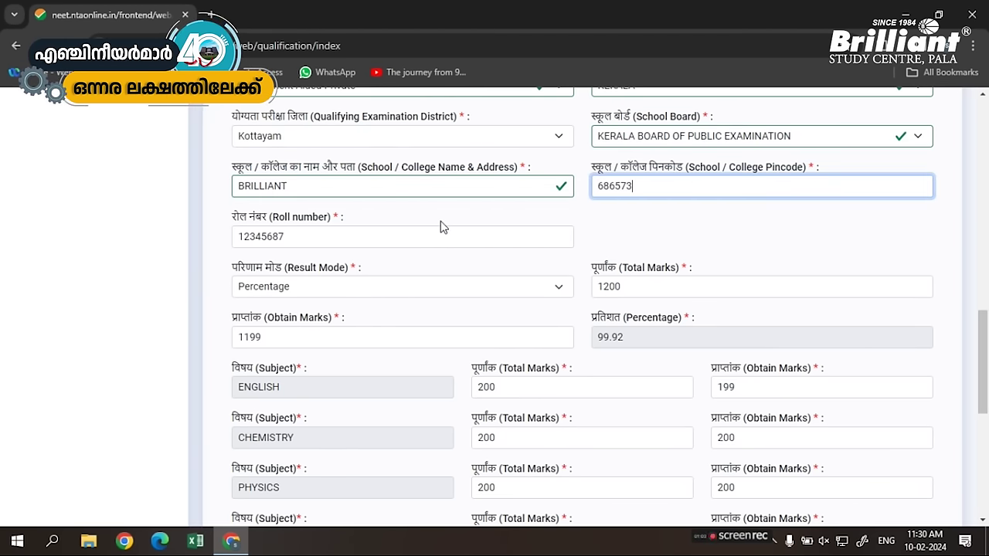
pyautogui.click(369, 240)
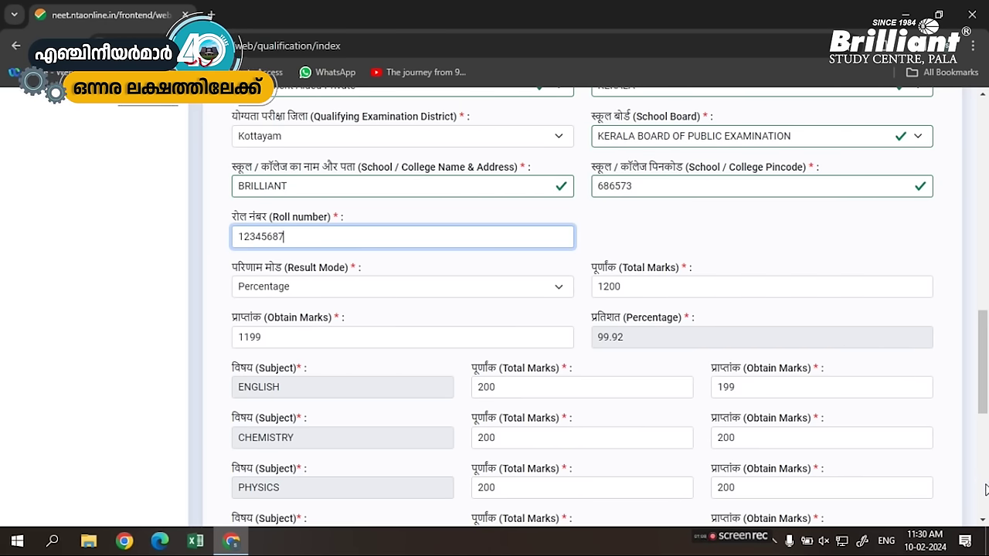
pyautogui.click(983, 522)
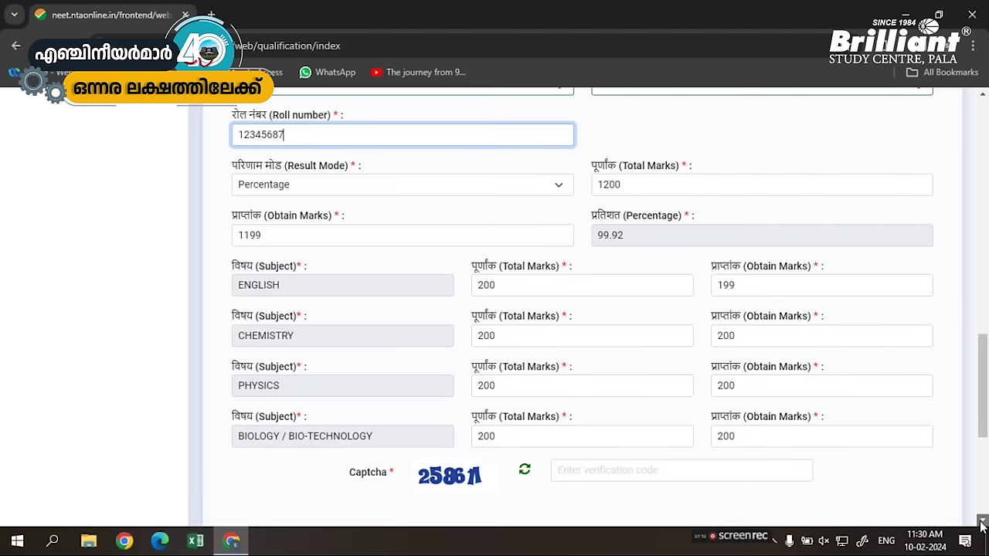
pyautogui.click(983, 522)
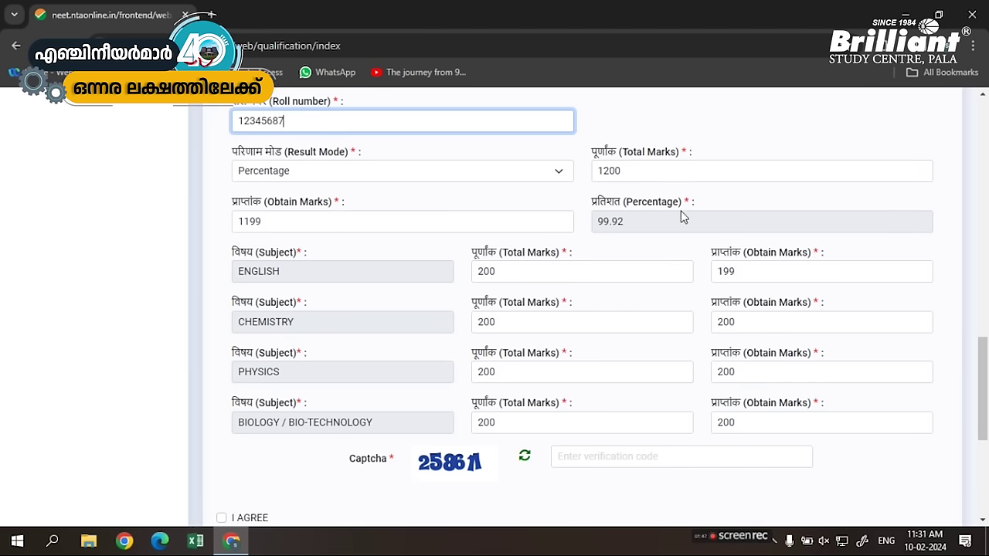
# - Enter the captcha, accept the declaration and save the qualification details
pyautogui.click(622, 458)
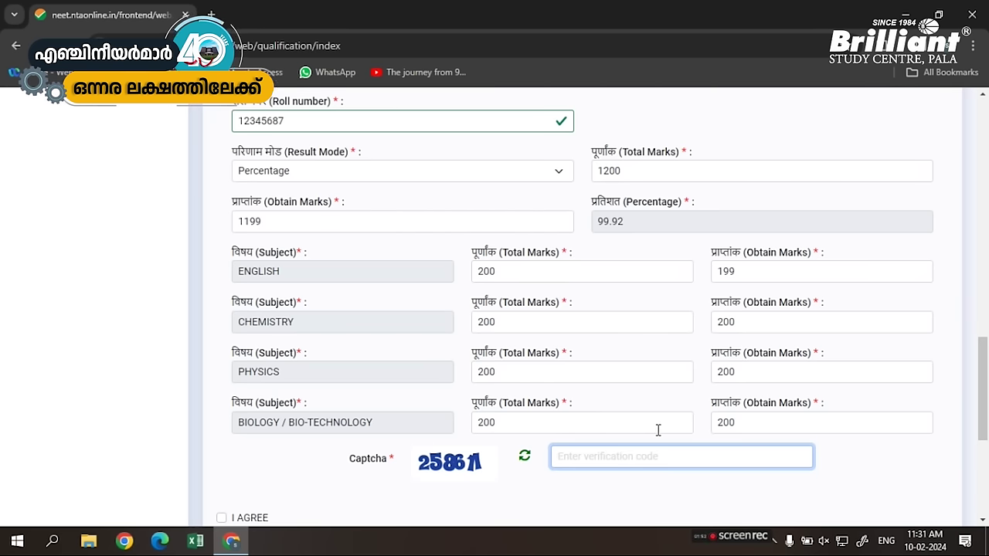
pyautogui.write('2')
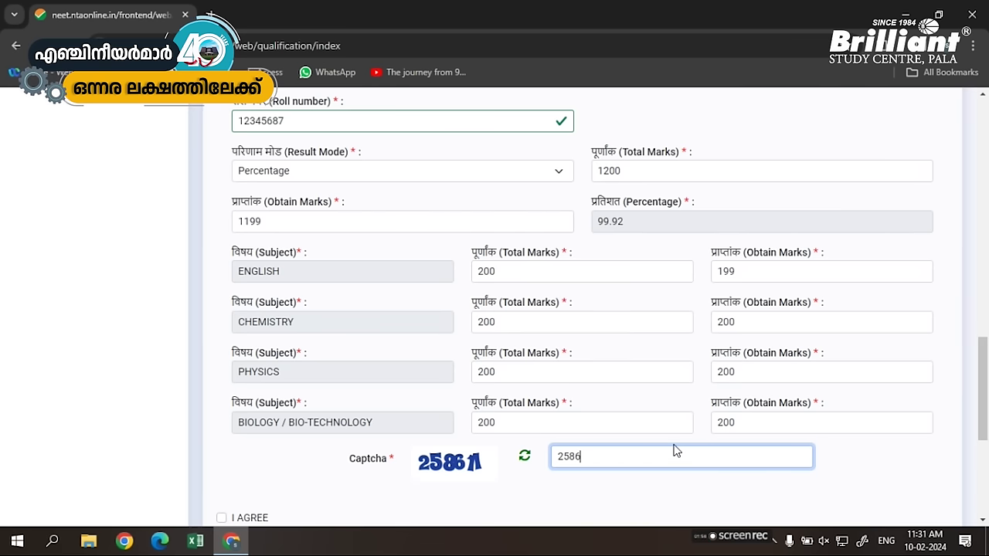
pyautogui.write('586')
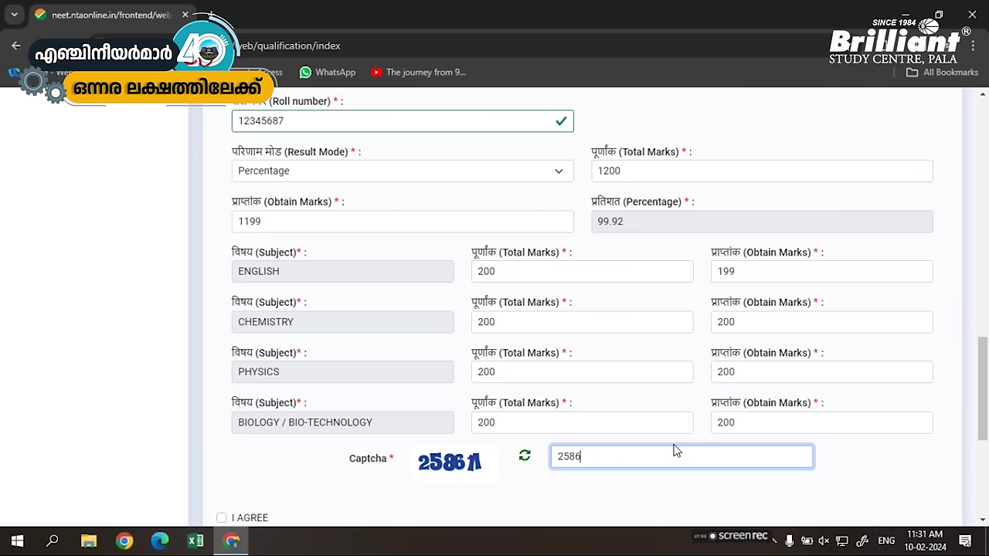
pyautogui.write('11')
pyautogui.scroll(-1, 672, 451)
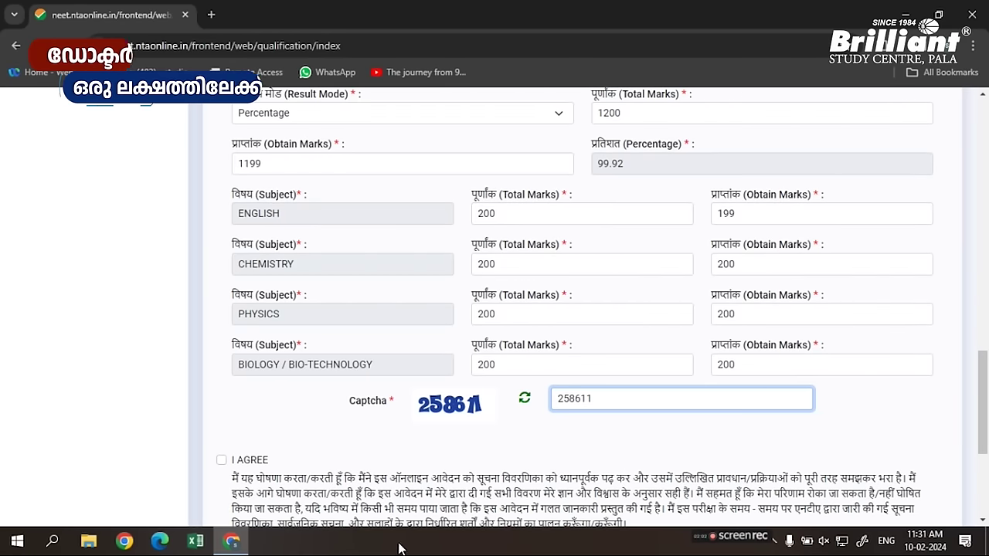
pyautogui.click(222, 460)
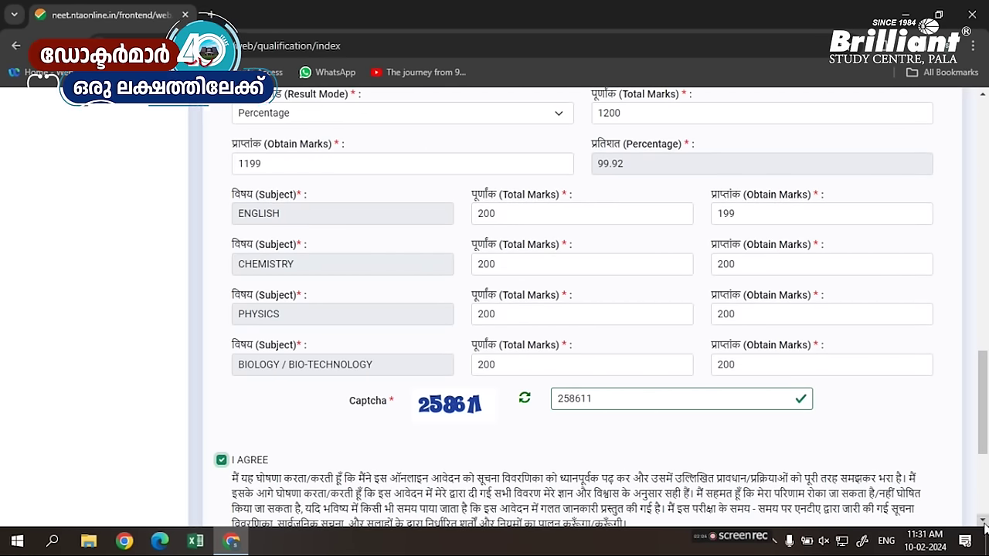
pyautogui.scroll(-3, 982, 523)
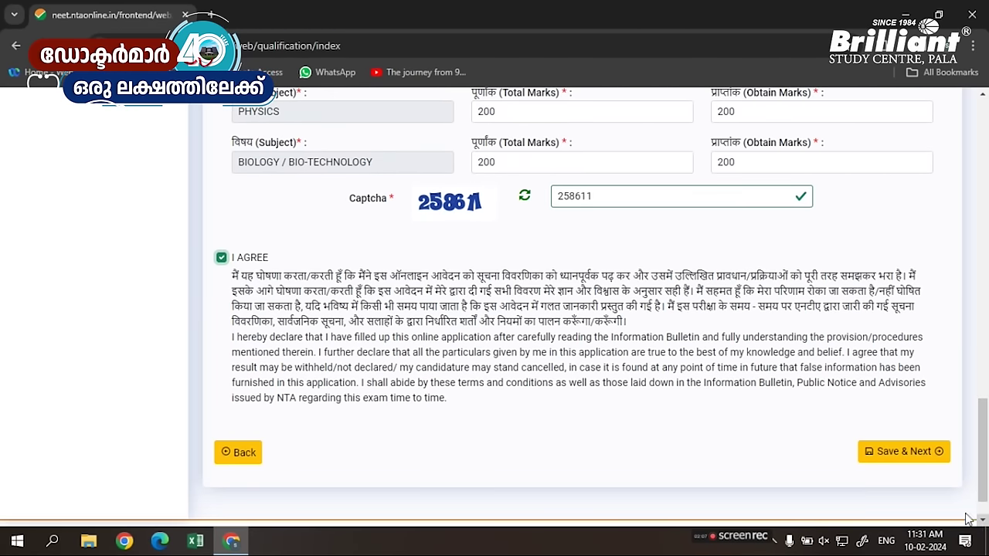
pyautogui.click(912, 459)
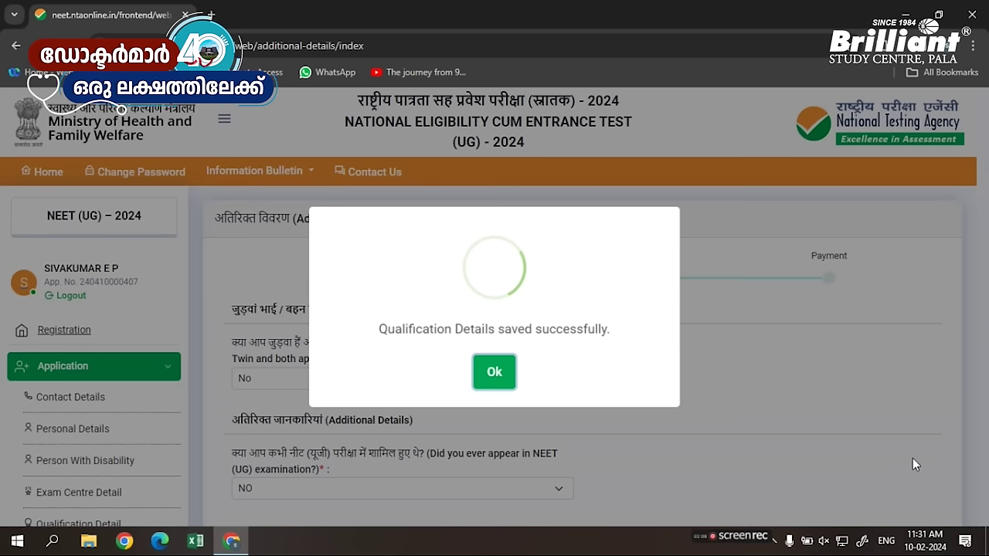
# - Answer No to the twin question, answer the previous NEET appearance question and enter 2 attempts
pyautogui.click(505, 376)
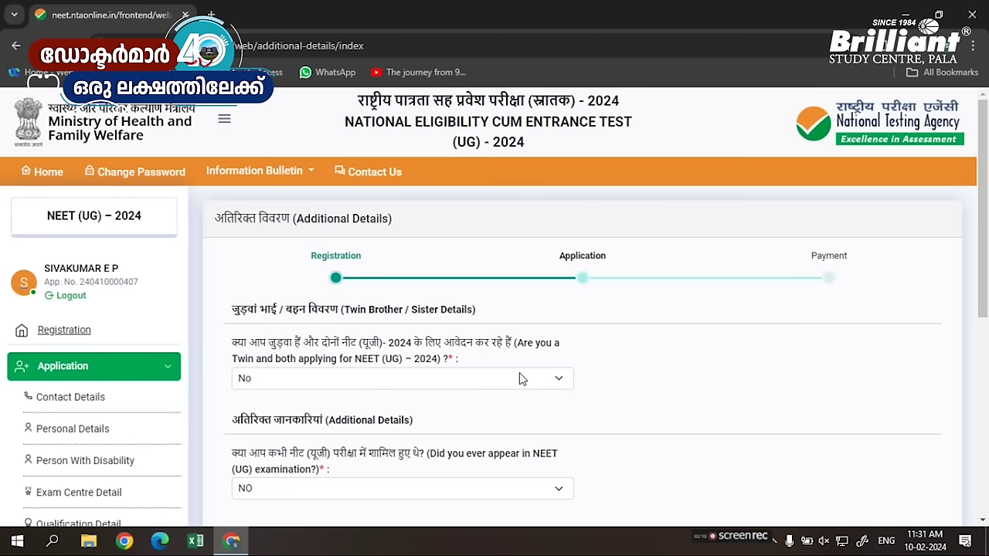
pyautogui.scroll(-3, 985, 525)
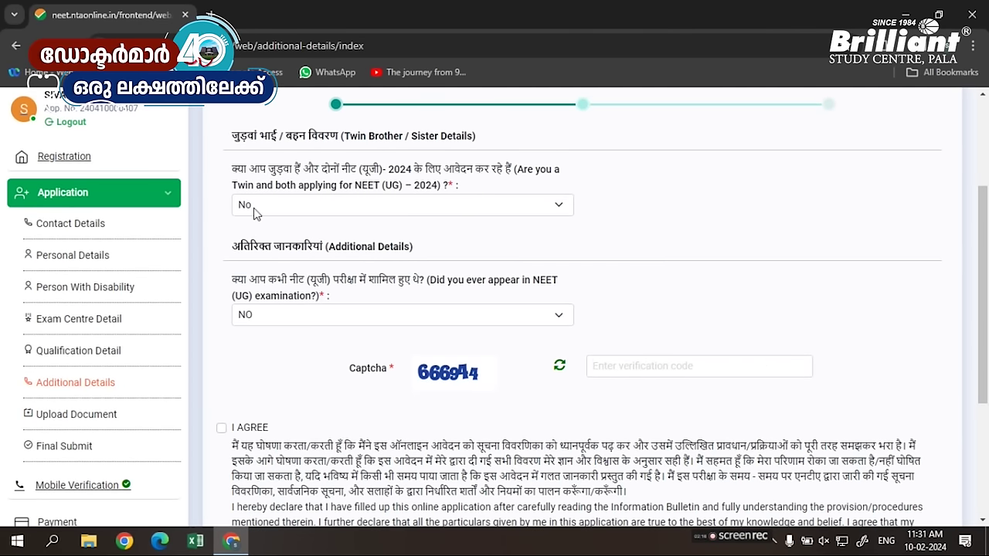
pyautogui.click(254, 209)
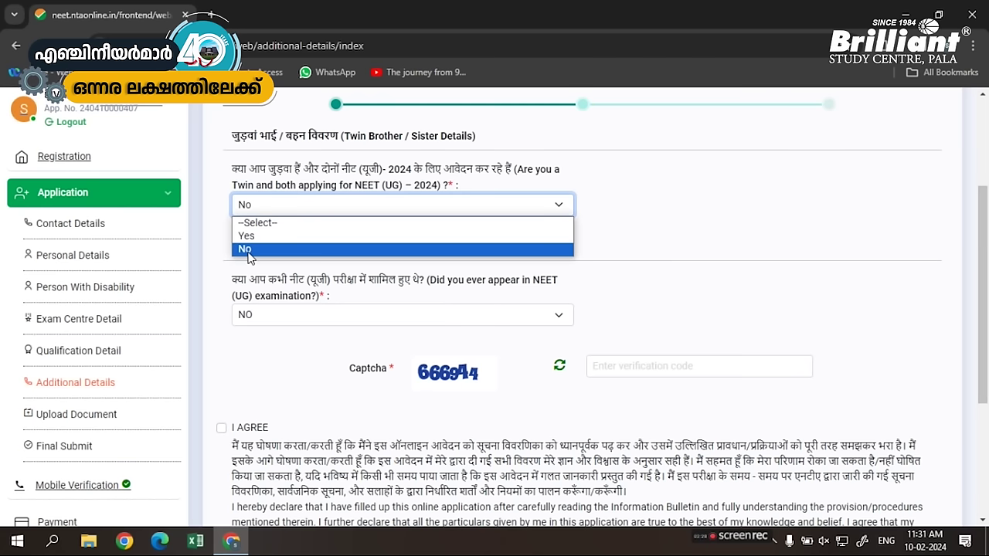
pyautogui.click(248, 251)
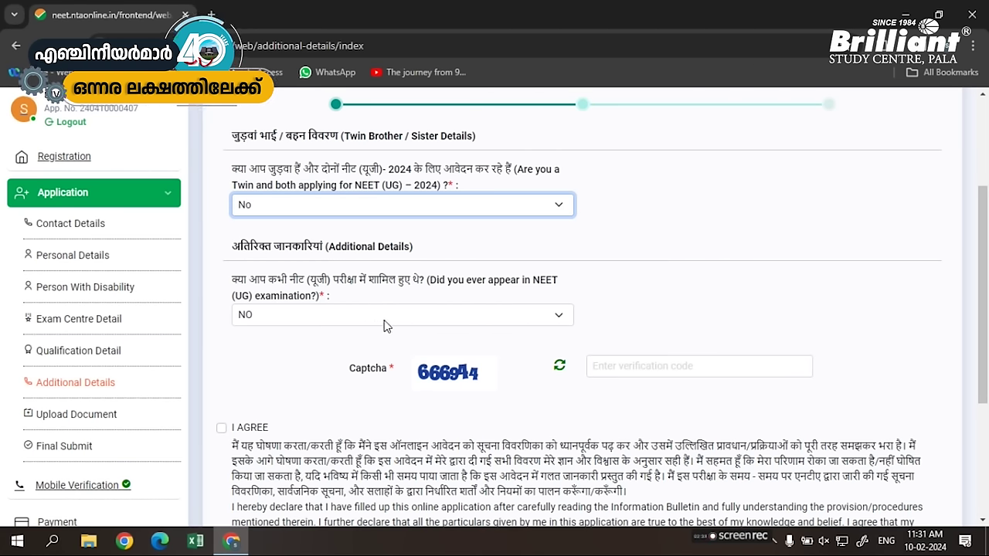
pyautogui.click(348, 317)
pyautogui.click(348, 334)
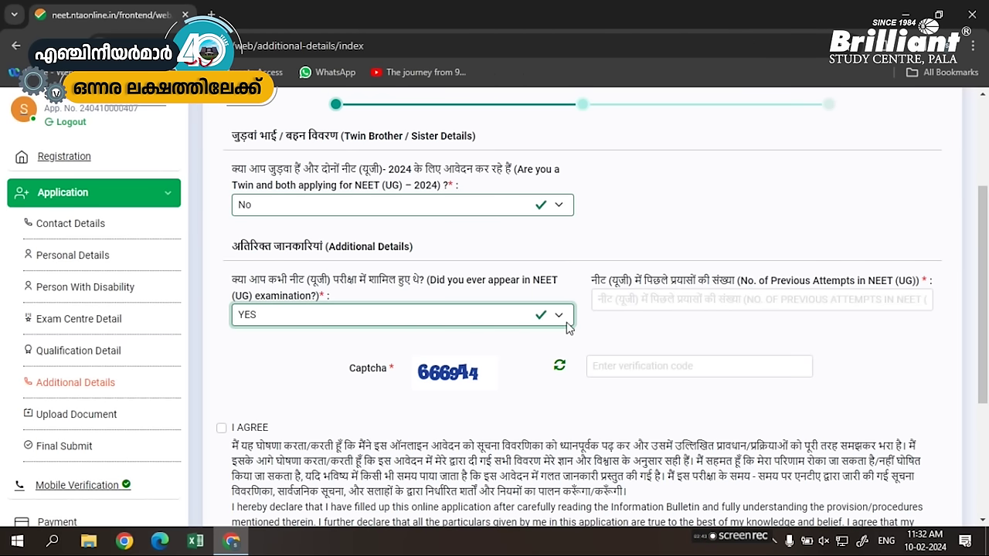
pyautogui.click(617, 291)
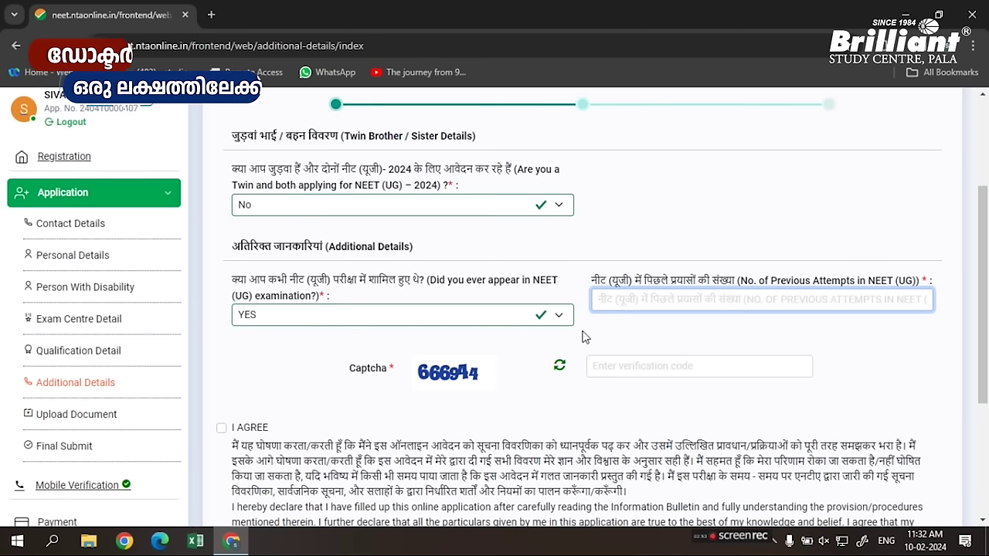
pyautogui.write('2')
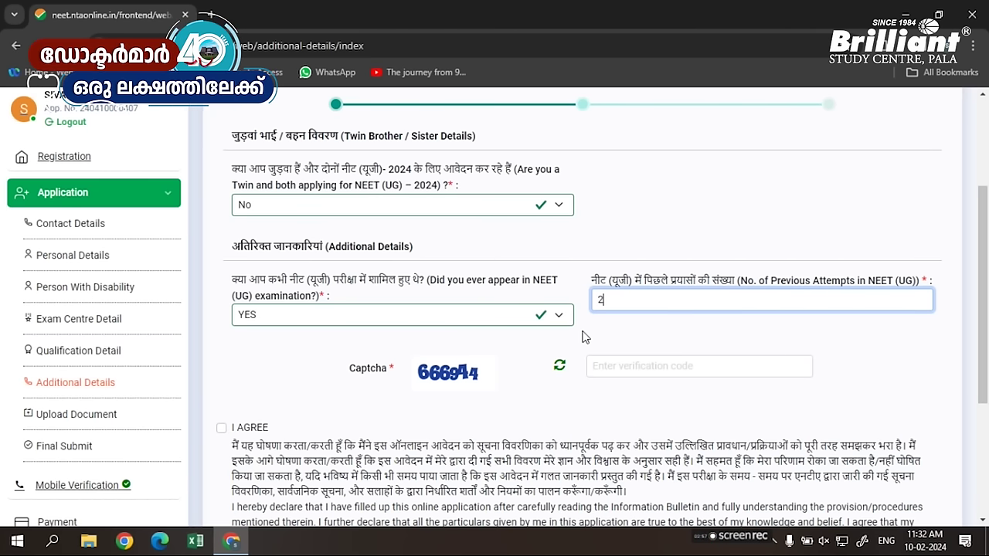
# - Enter the captcha, accept the declaration and submit the Additional Details page
pyautogui.click(597, 360)
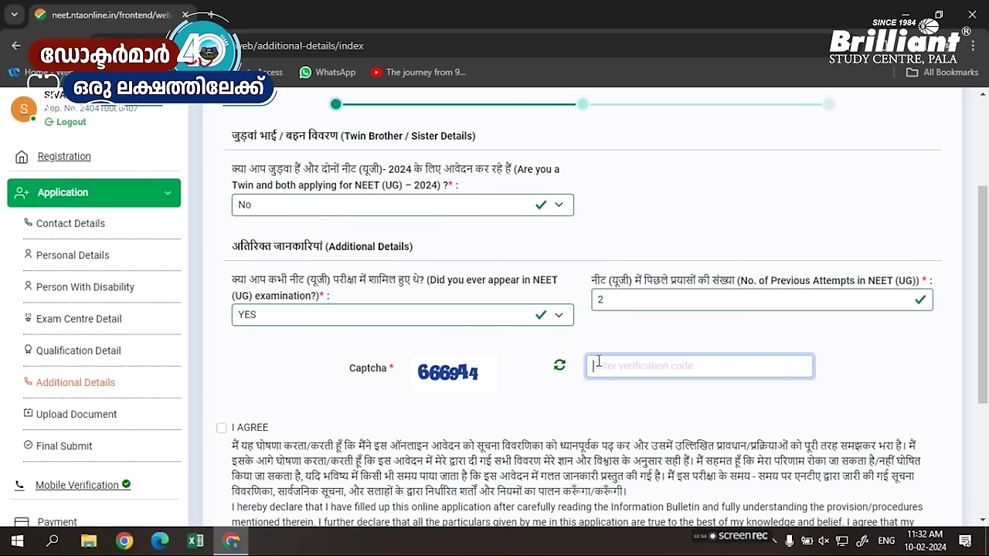
pyautogui.write('6669')
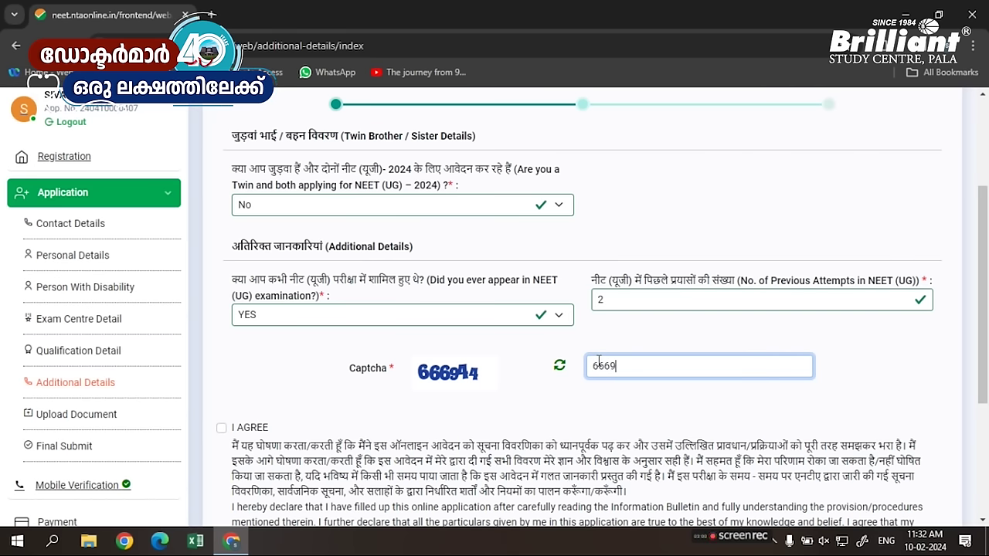
pyautogui.write('44')
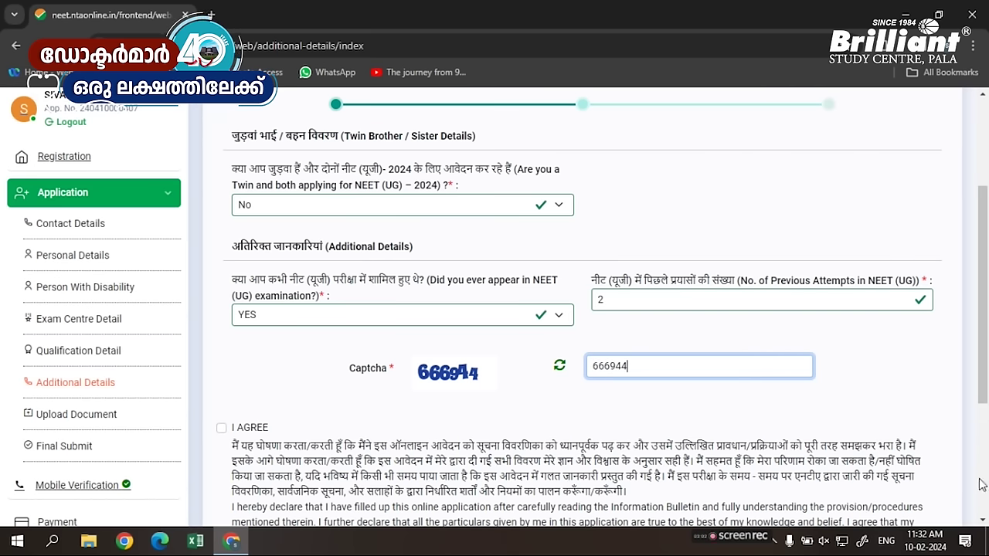
pyautogui.click(983, 525)
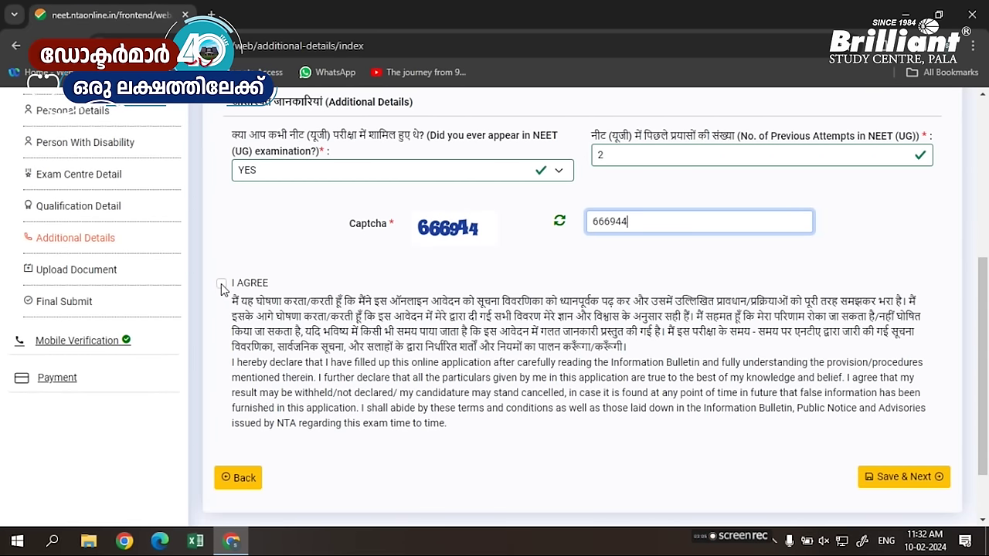
pyautogui.click(221, 283)
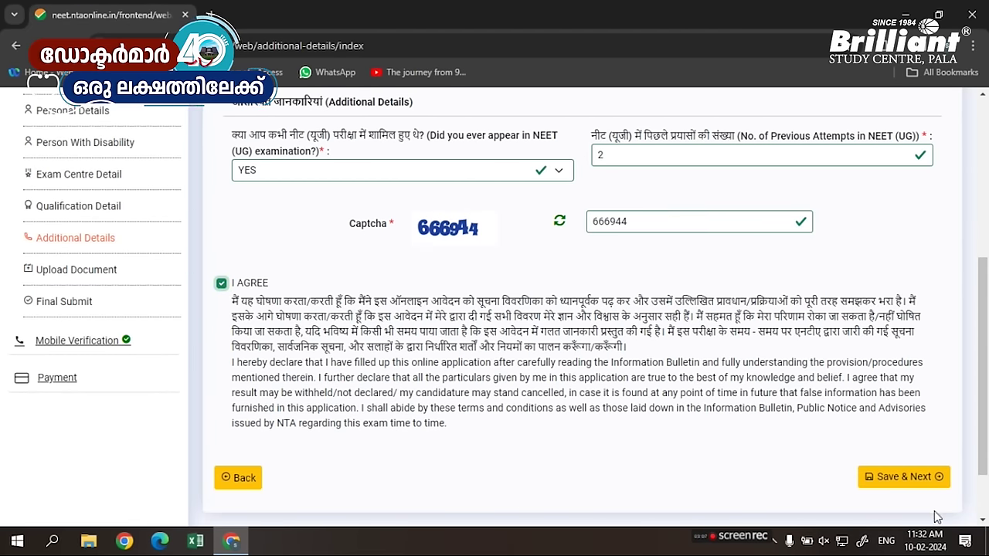
pyautogui.click(913, 479)
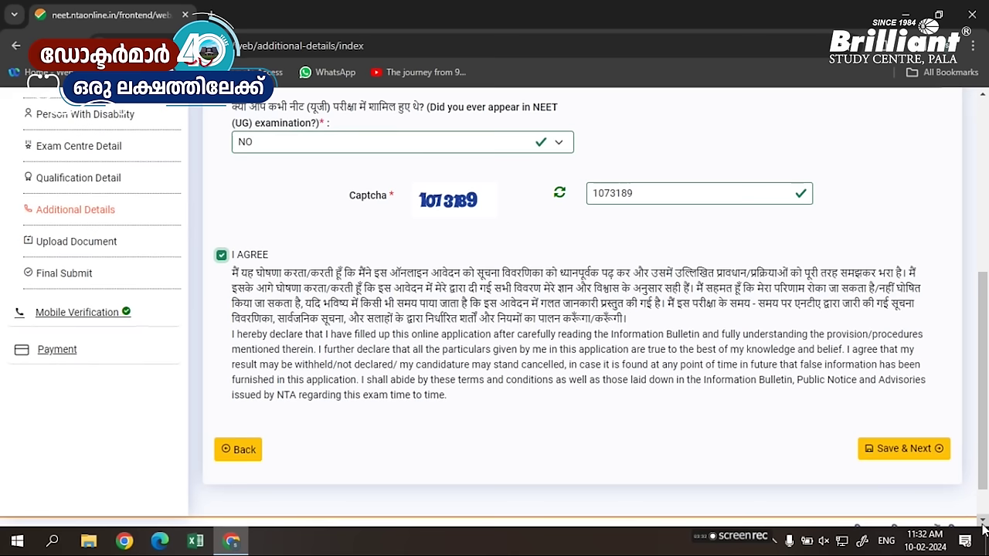